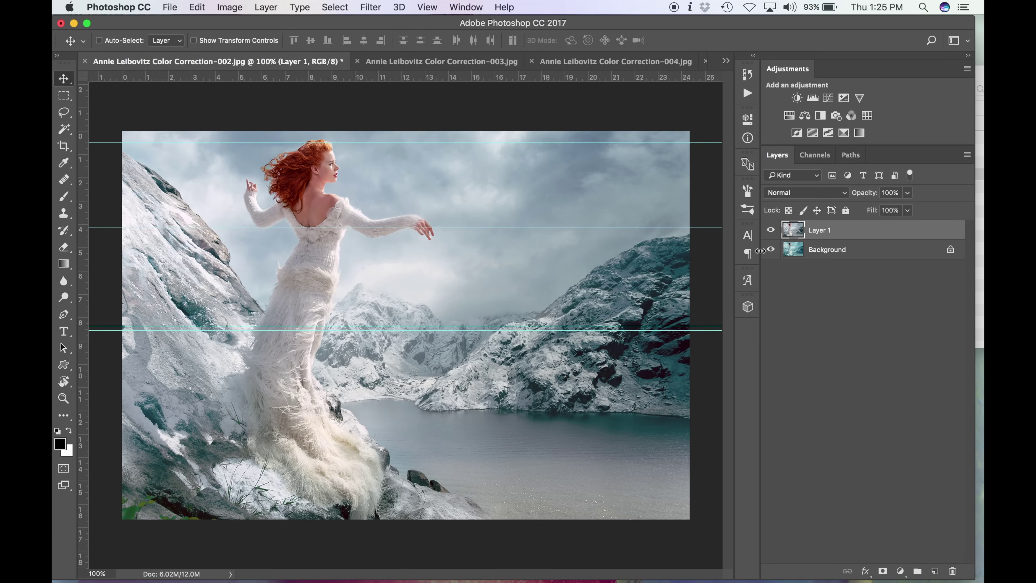
- Compare the image with and without the corrected Layer 1 by toggling that layer's visibility
left_click_drag(869, 197, 903, 195)
left_click(770, 230)
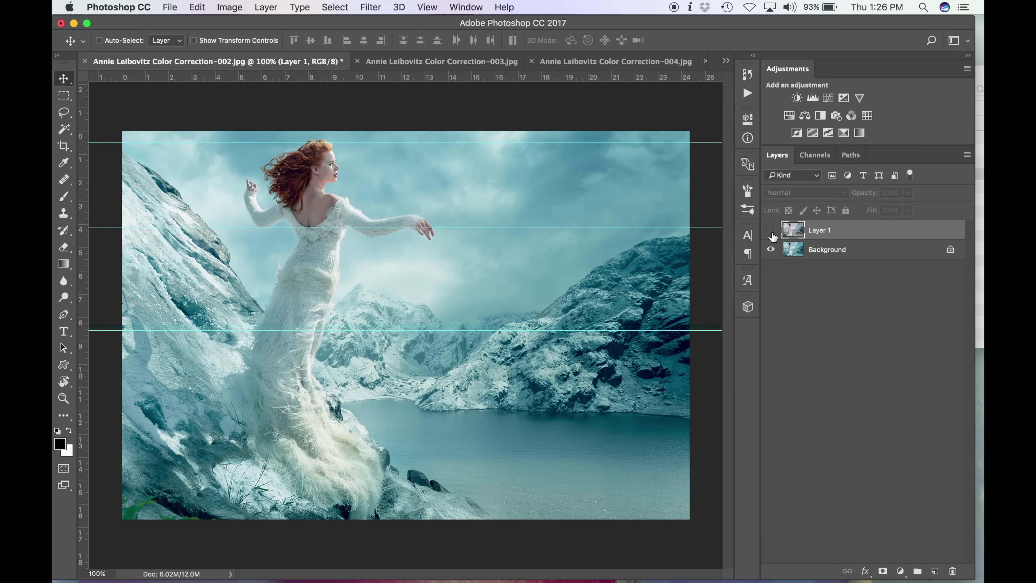
left_click(770, 231)
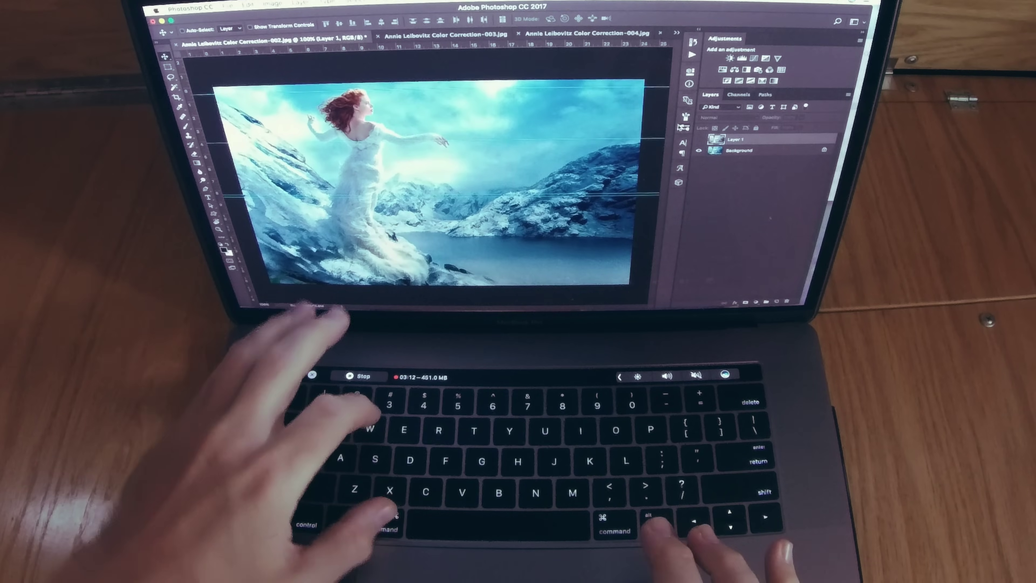
- Close Annie Leibovitz Color Correction-002.jpg without saving and bring up Annie Leibovitz Color Correction-003.jpg
key("super+w")
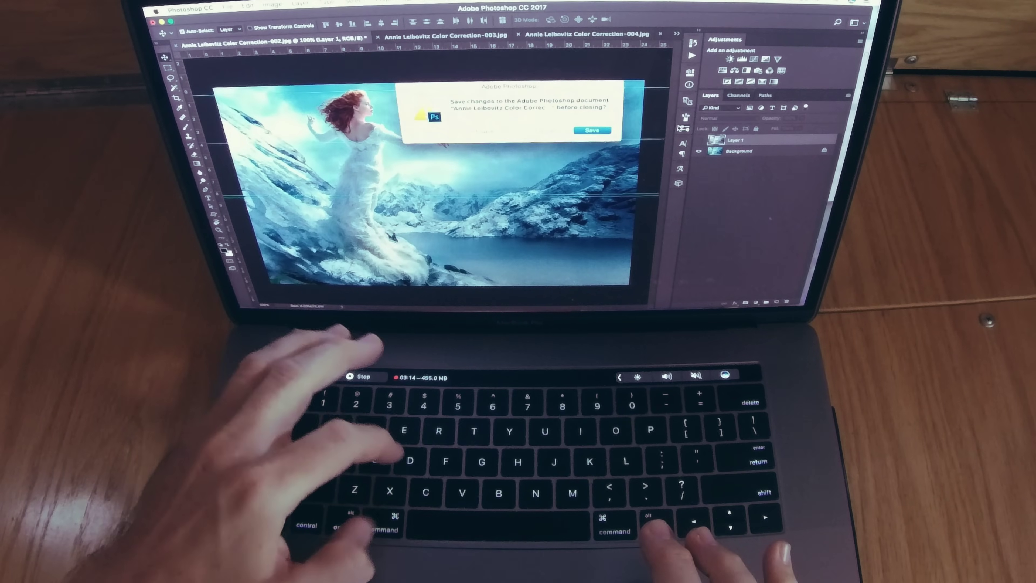
key("super+d")
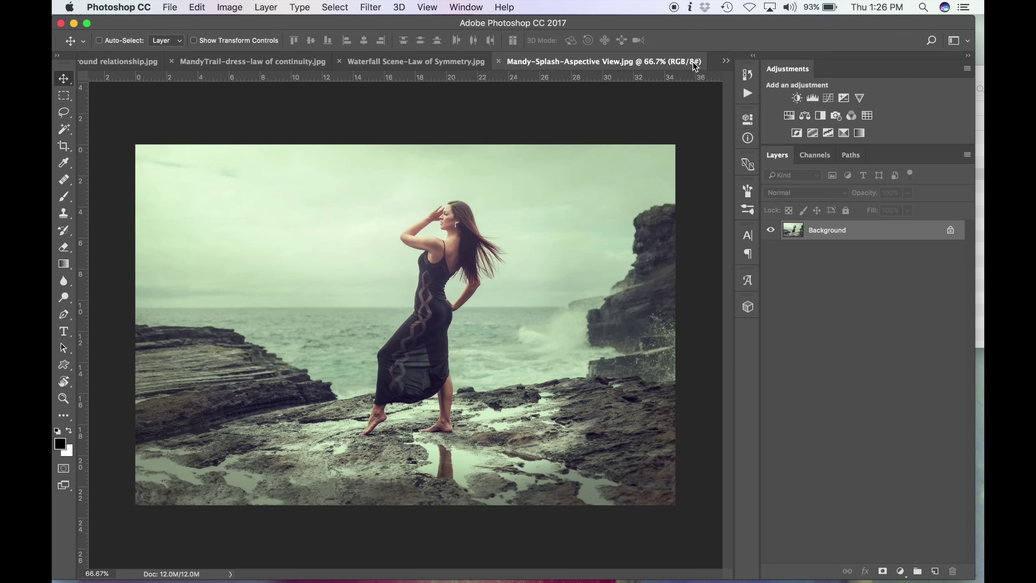
left_click(726, 62)
left_click(775, 62)
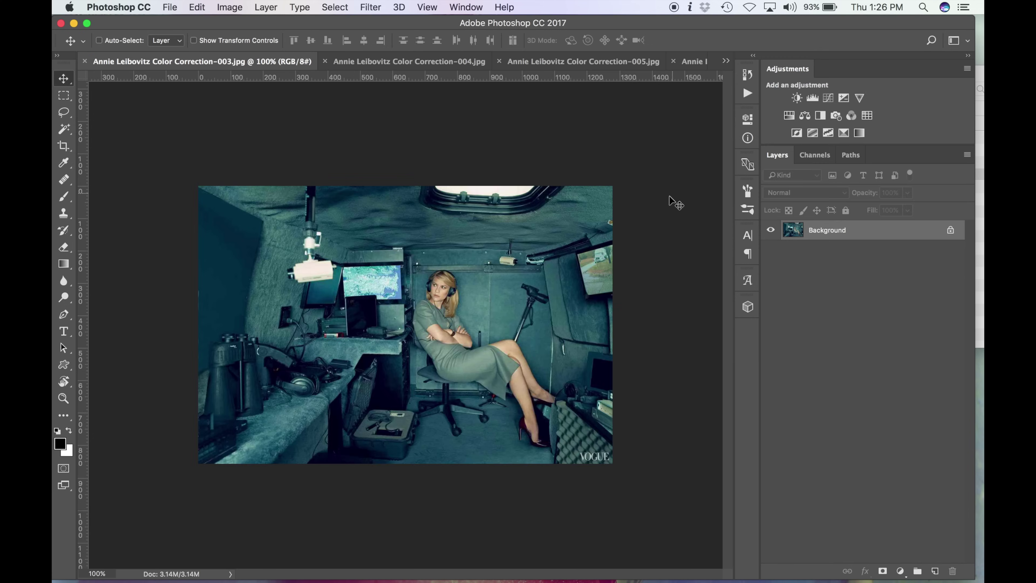
scroll(674, 203, "up", 2)
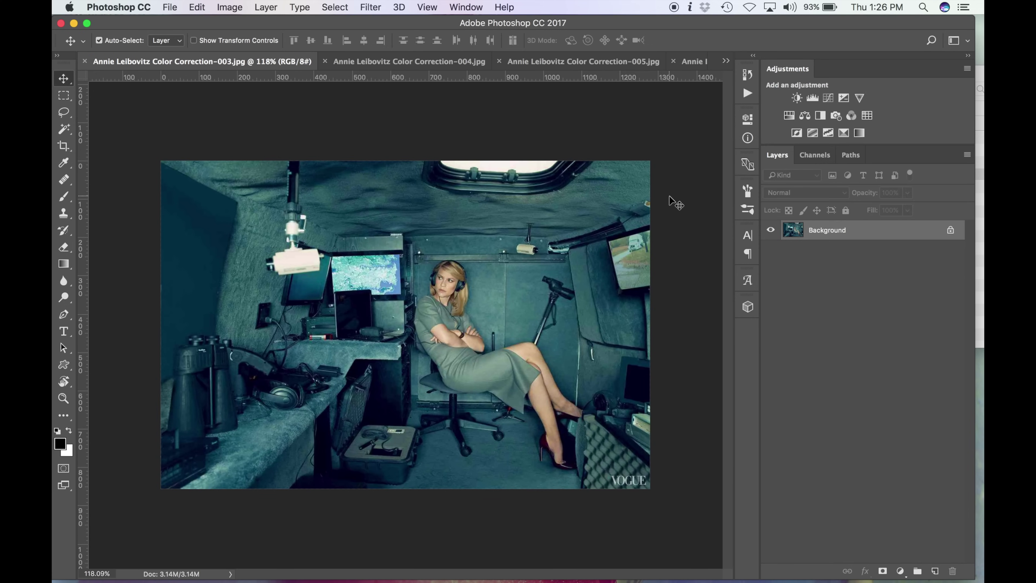
- Duplicate the Background layer of the 003 image, apply Auto Color to the copy and compare it with the original
key("super+j")
key("super+shift+b")
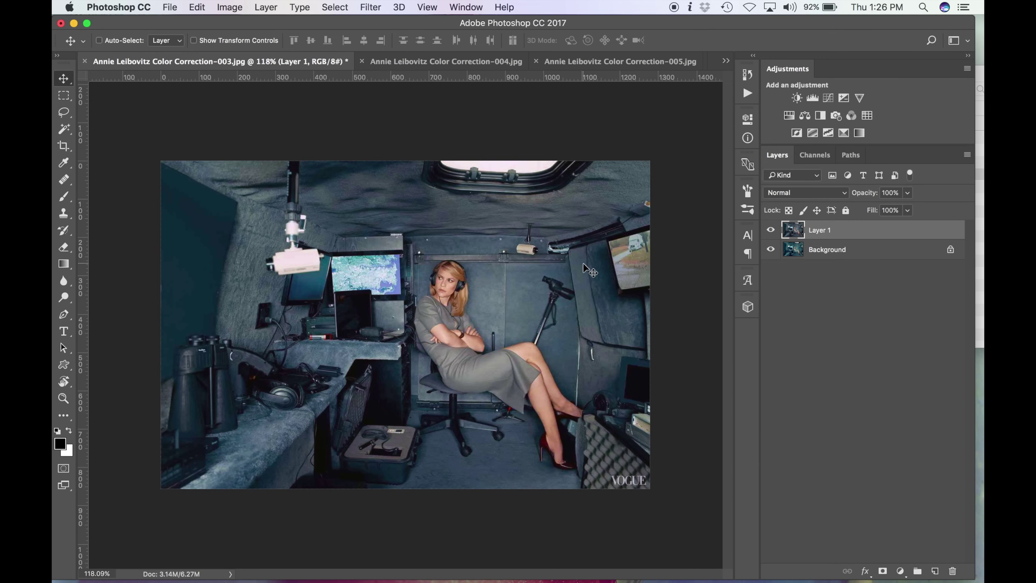
scroll(584, 265, "up", 1)
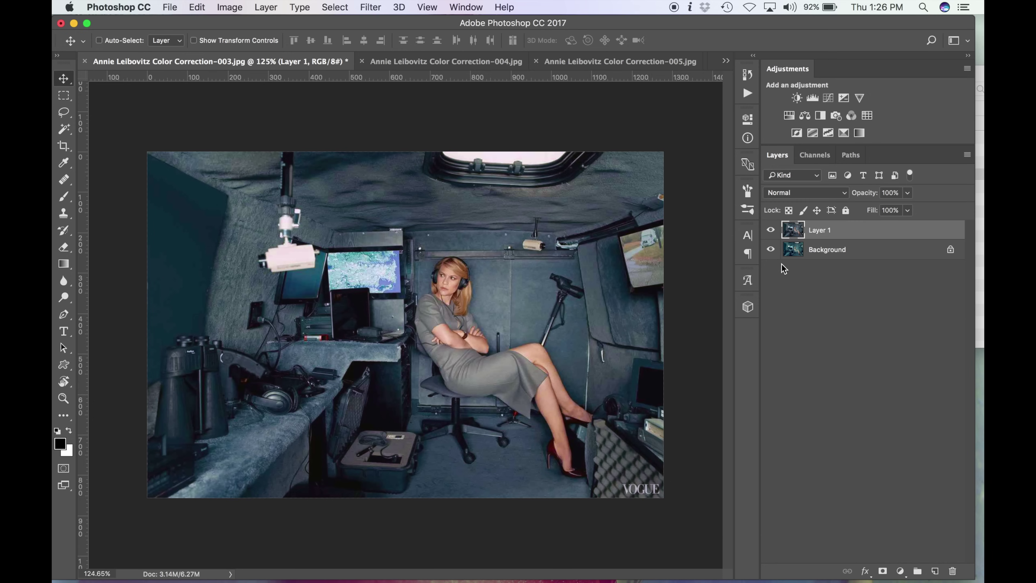
left_click(772, 230)
left_click(772, 233)
- Add a Curves adjustment layer and raise the Blue channel's midpoint slightly, to input 125 and output 129
left_click(828, 98)
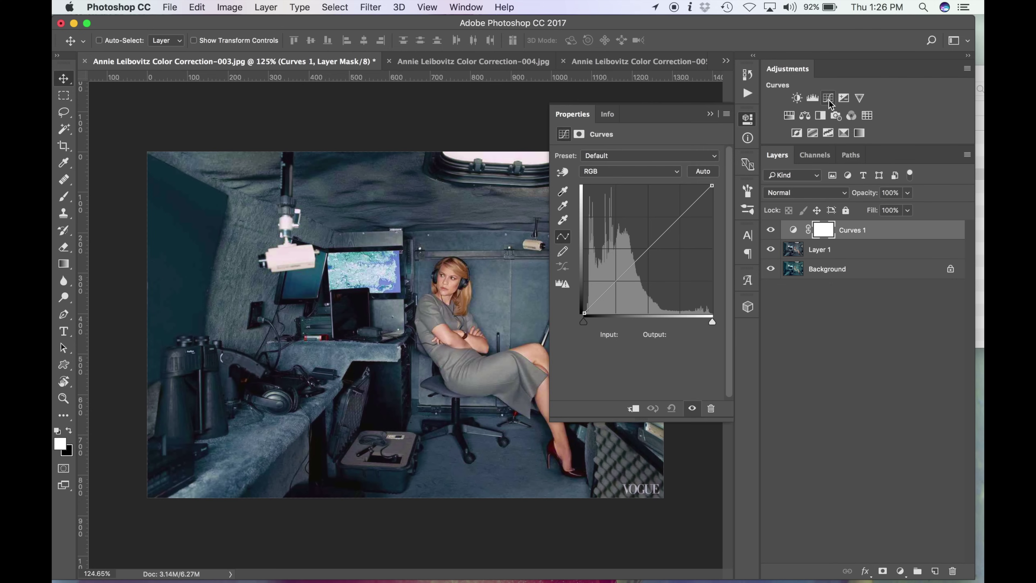
left_click(662, 170)
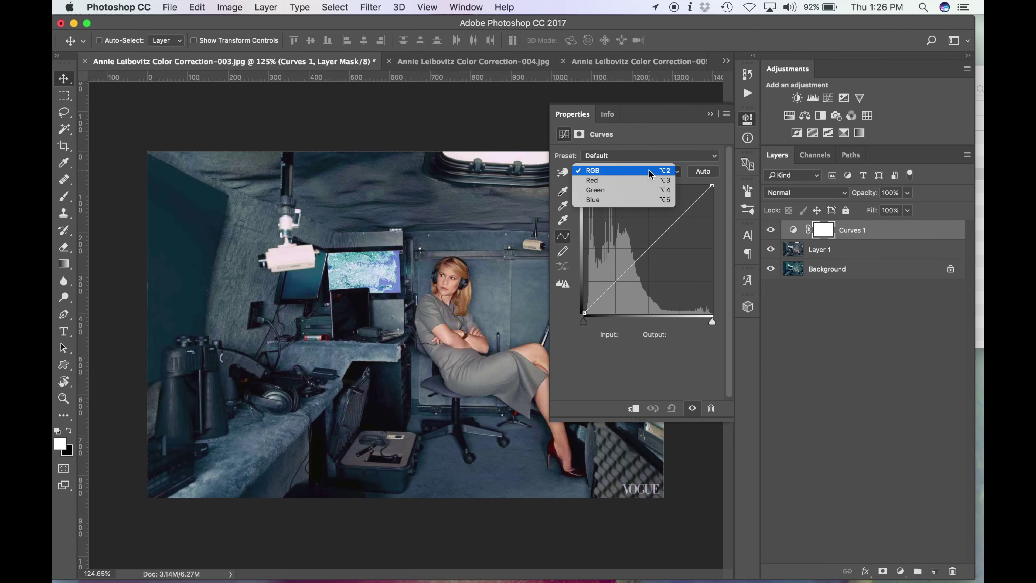
left_click(634, 203)
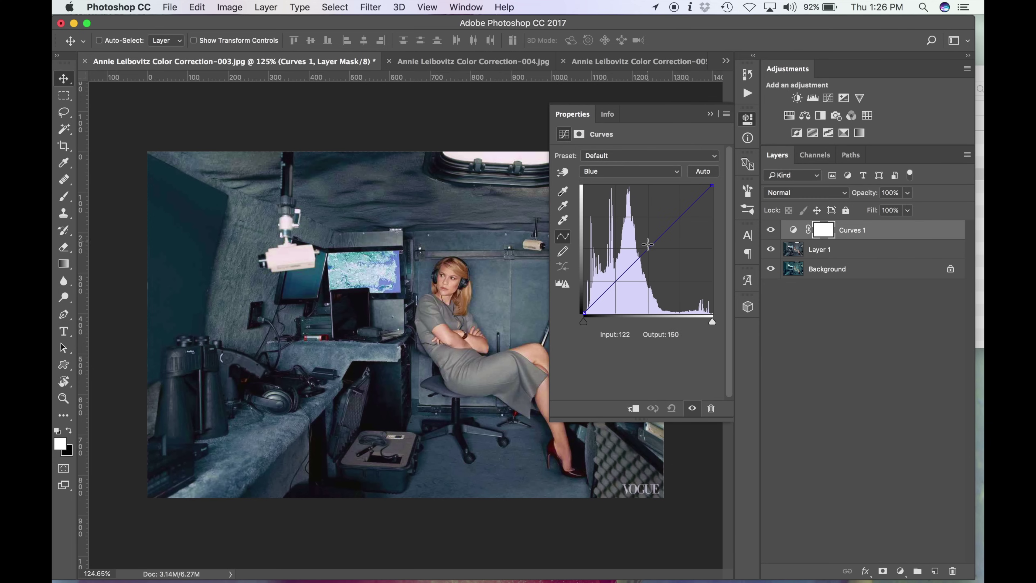
left_click(647, 250)
left_click_drag(649, 255, 649, 253)
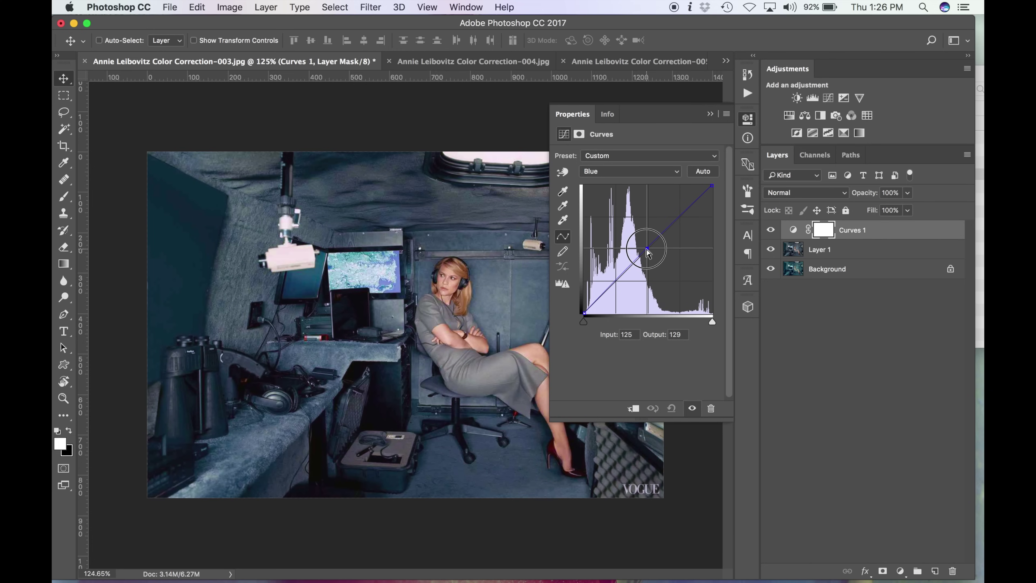
- Compare the image with and without the Curves adjustment, and close Annie Leibovitz Color Correction-003.jpg
left_click(770, 230)
left_click(771, 230)
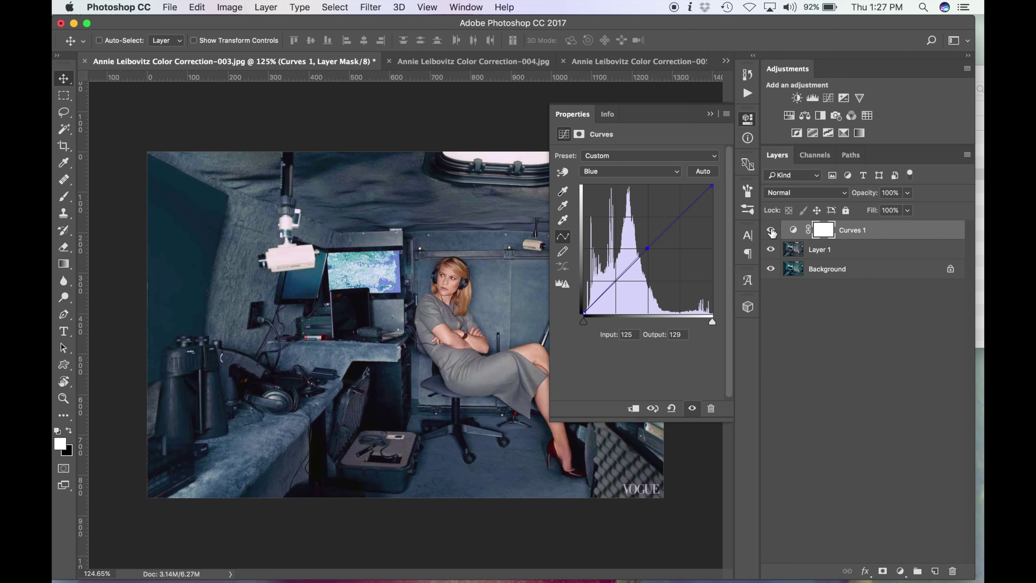
left_click(752, 140)
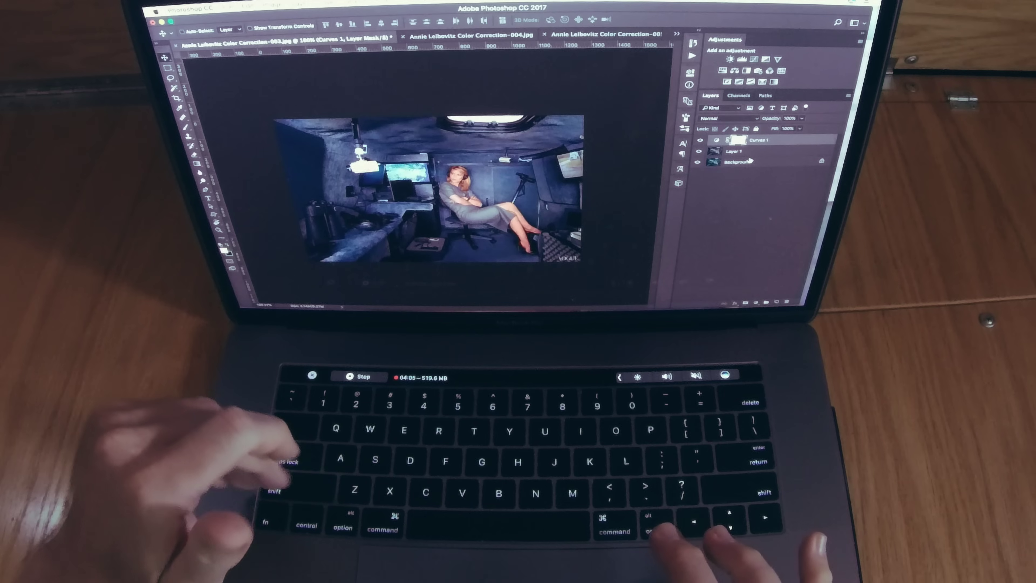
key("super+w")
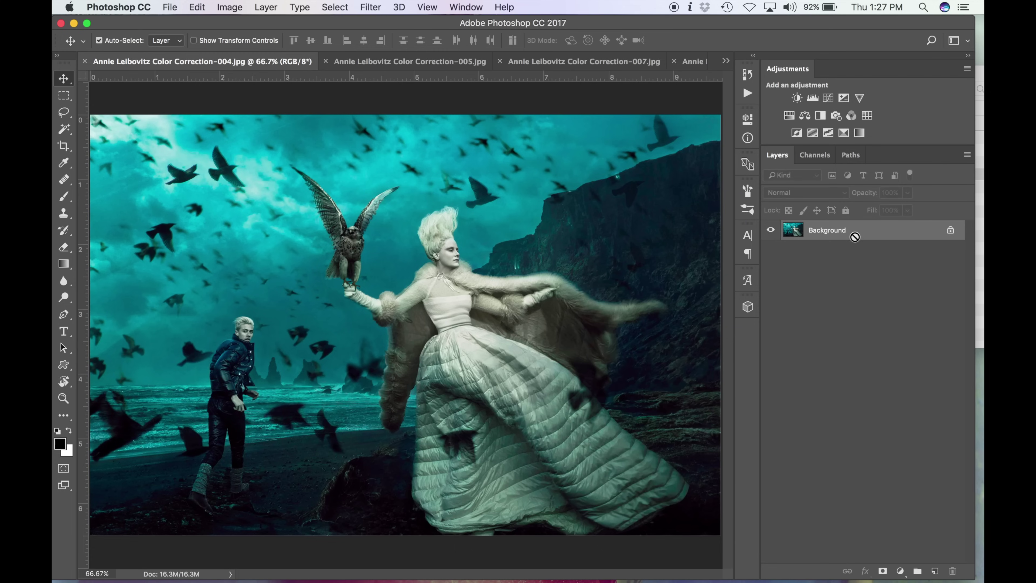
- Duplicate the Background layer of Annie Leibovitz Color Correction-004.jpg and apply Auto Color to the copy
key("super+j")
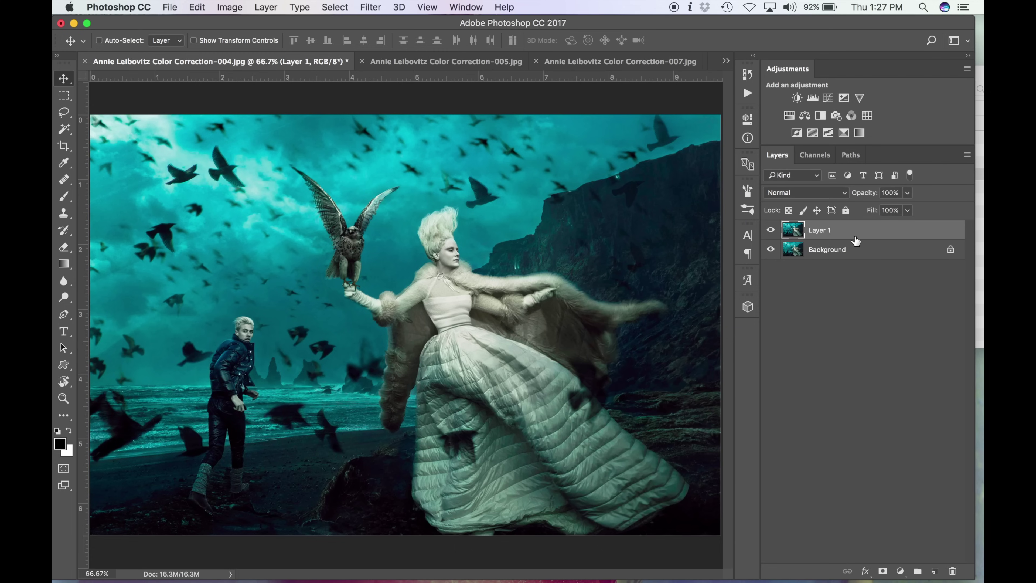
key("shift+super+b")
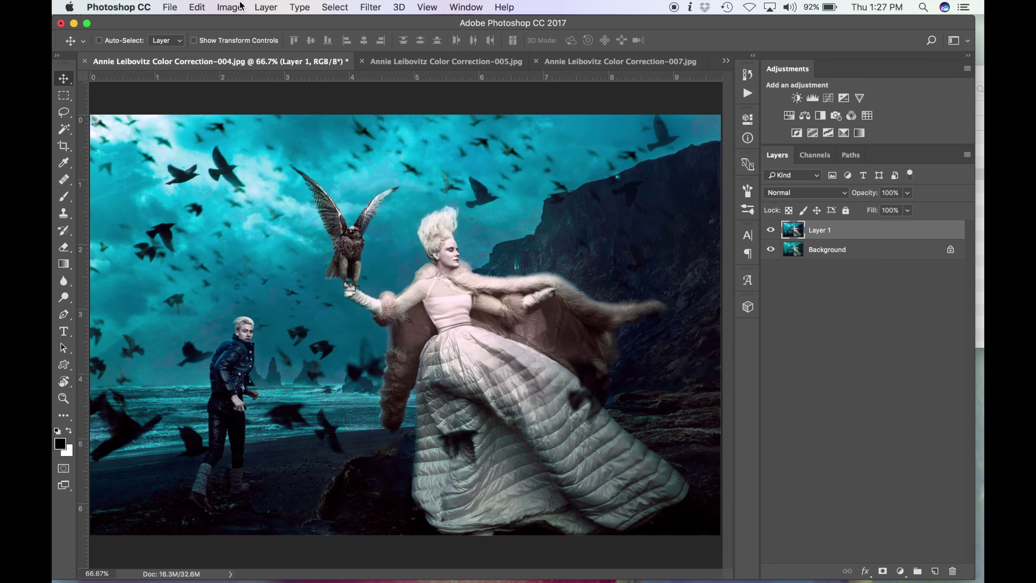
left_click(230, 7)
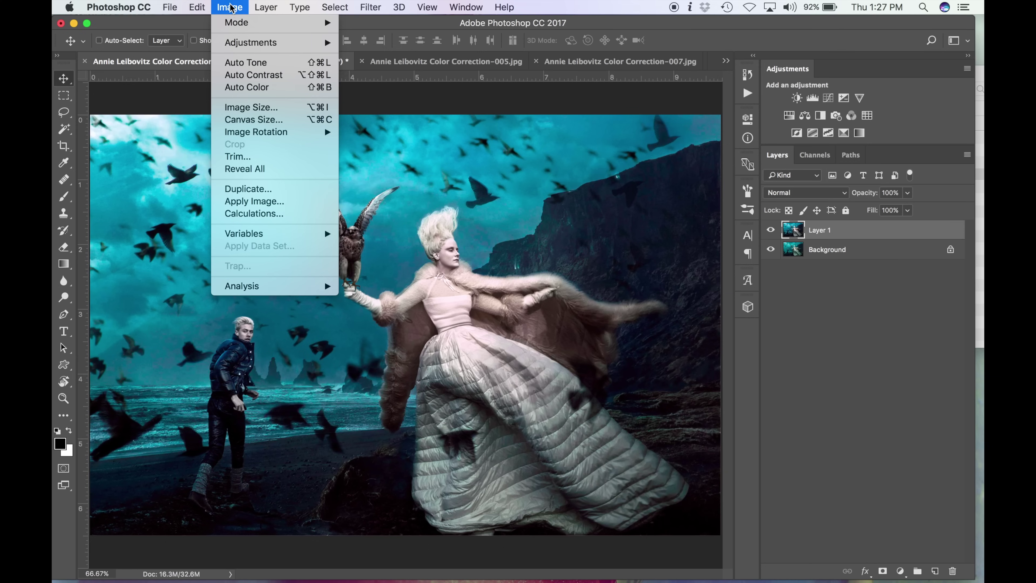
left_click(234, 89)
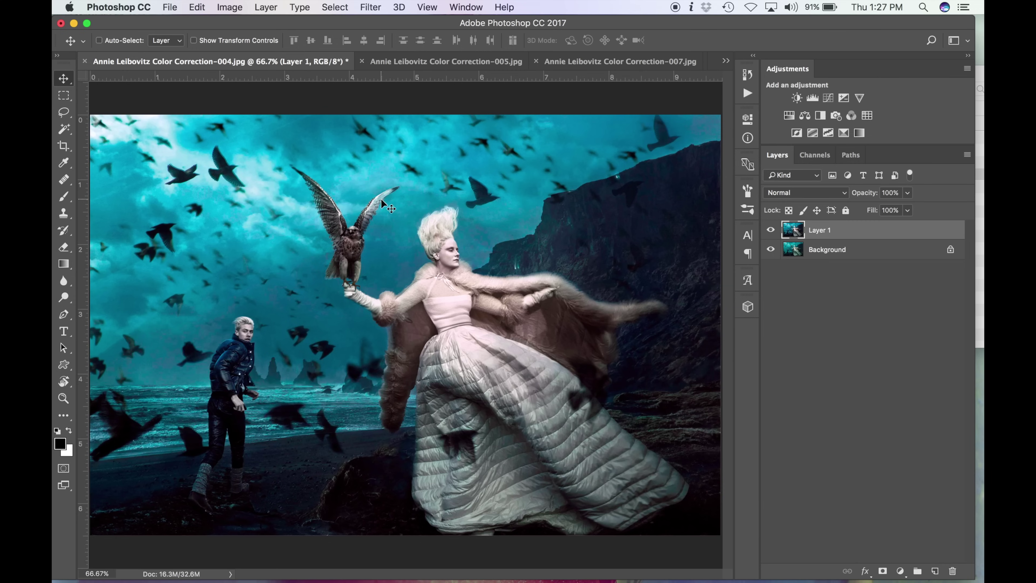
- Activate the Eyedropper and compare the 004 image with and without the auto-corrected Layer 1
left_click(66, 165)
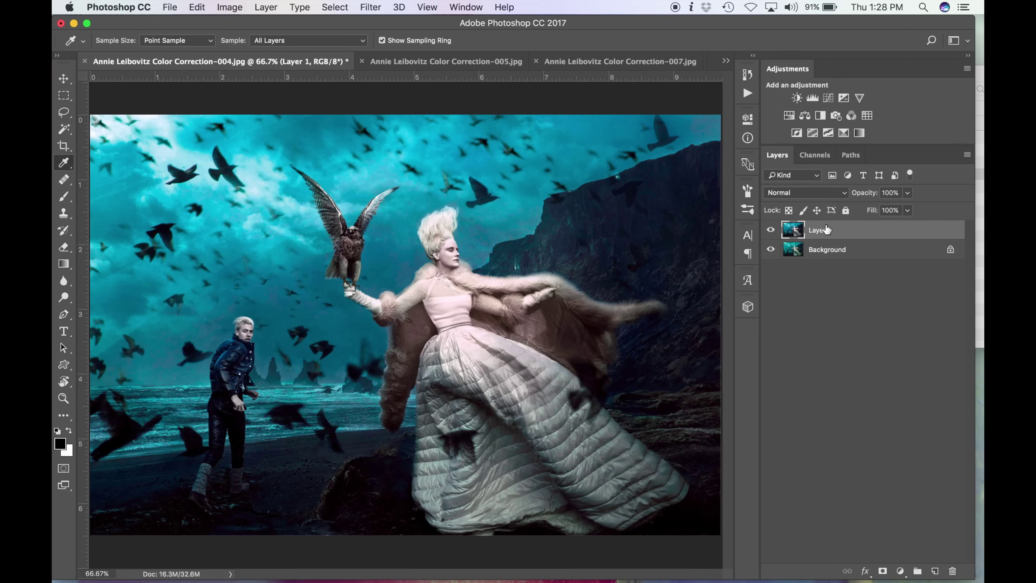
mouse_move(865, 193)
left_mouse_down()
mouse_move(849, 198)
mouse_move(861, 198)
left_mouse_up()
left_click(770, 231)
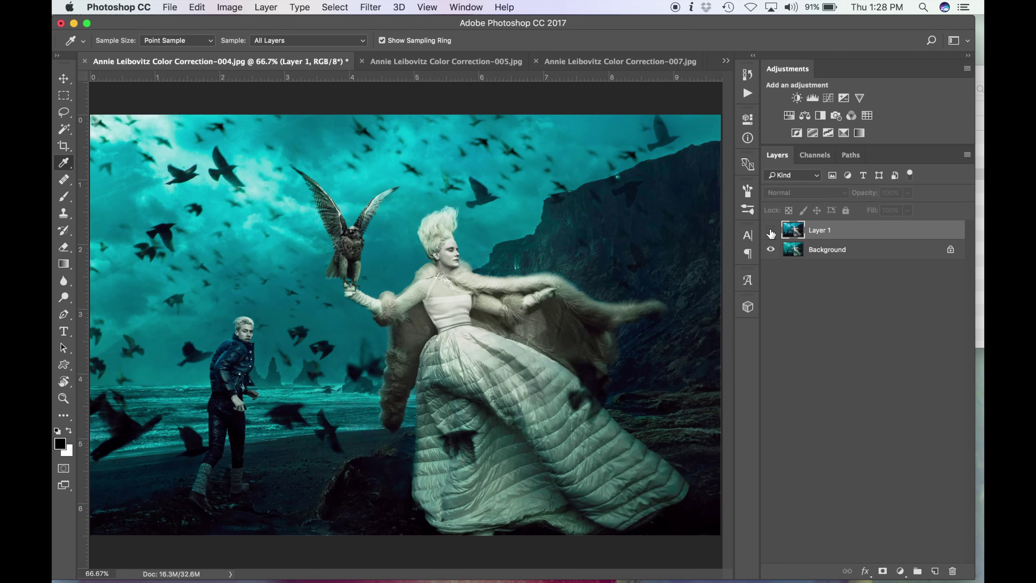
left_click(771, 231)
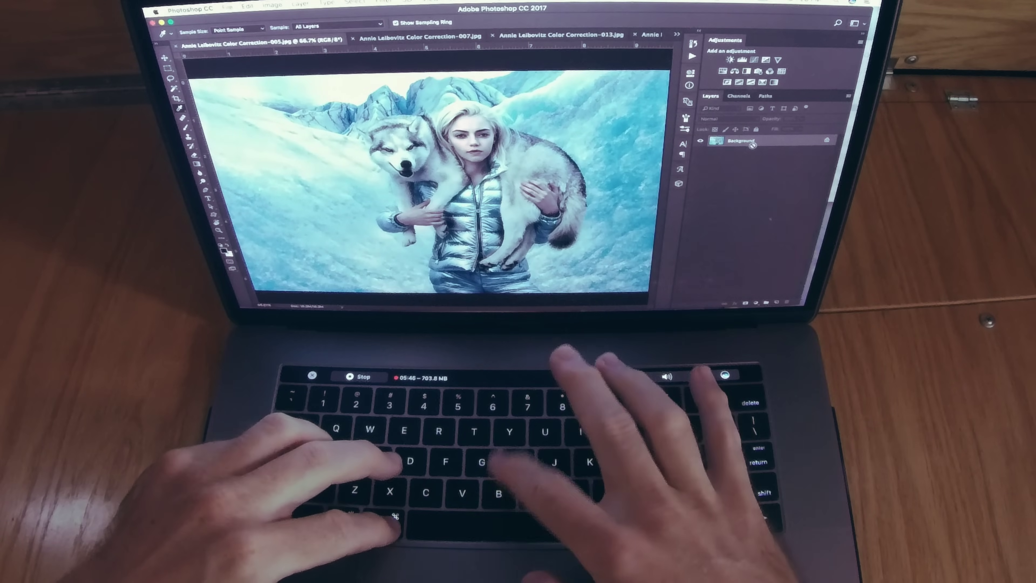
- Duplicate the untouched Background layer of Annie Leibovitz Color Correction-005.jpg and apply Auto Color to the copy
key("super+shift+l")
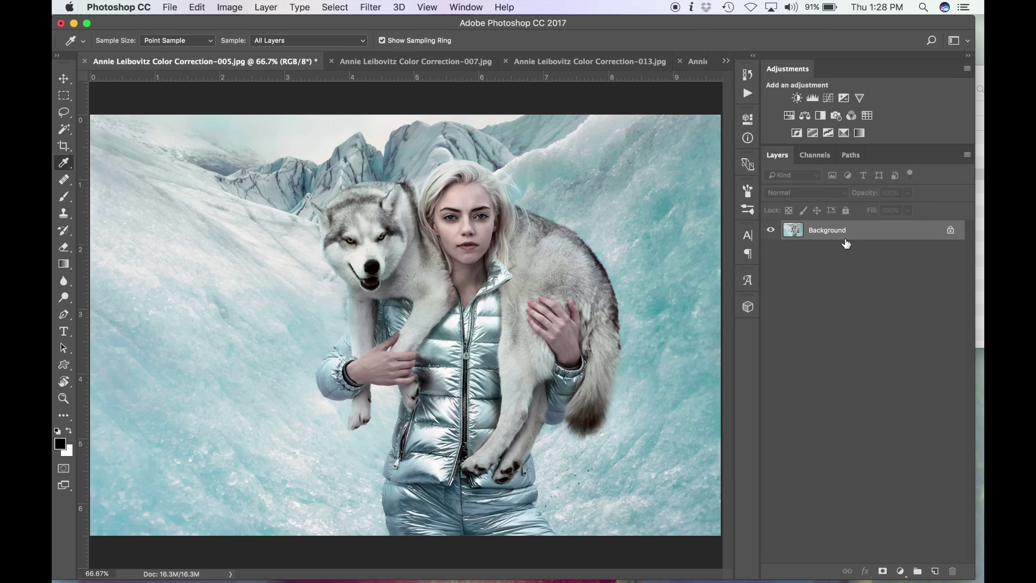
key("super+z")
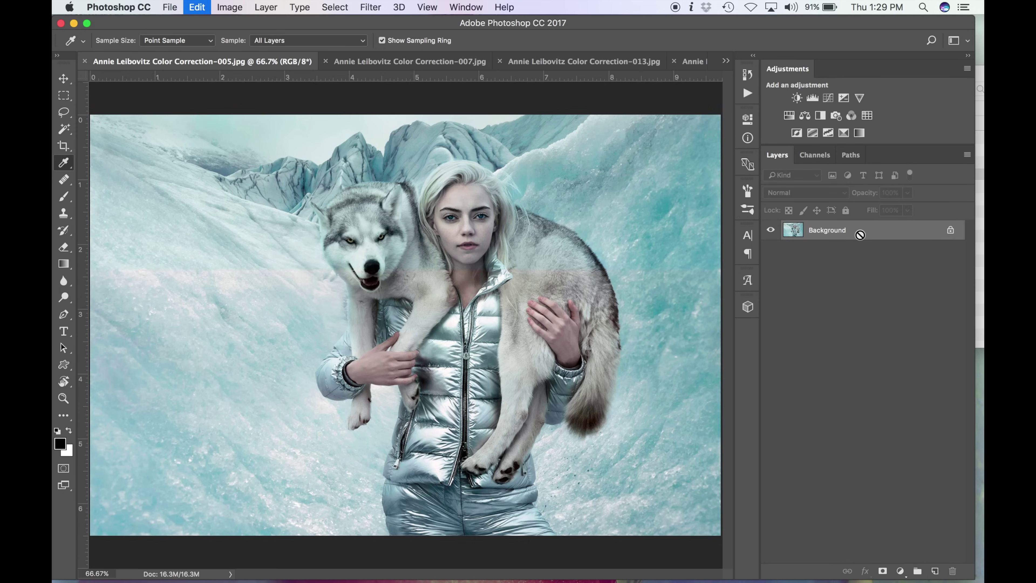
key("super+j")
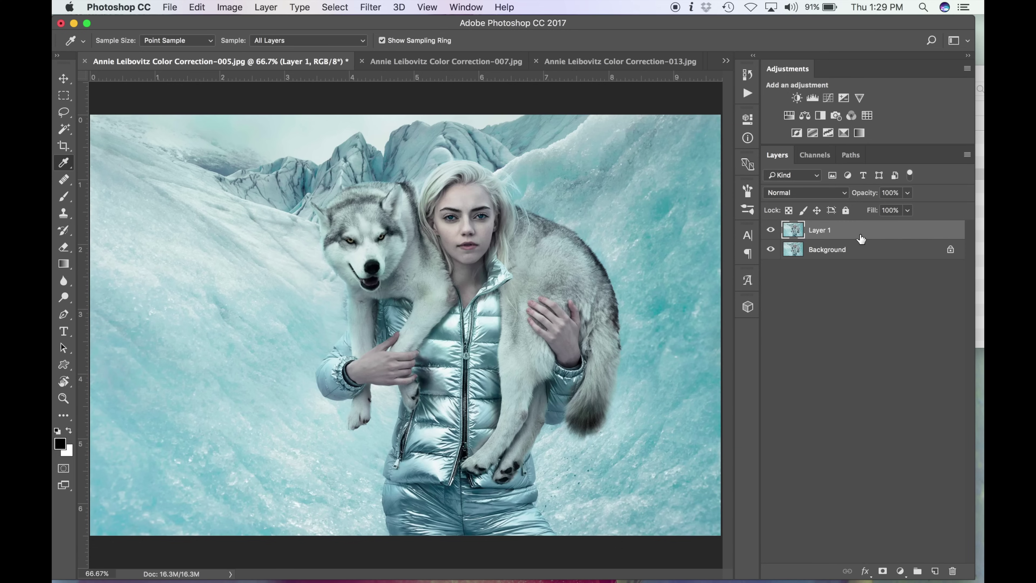
key("super+shift+b")
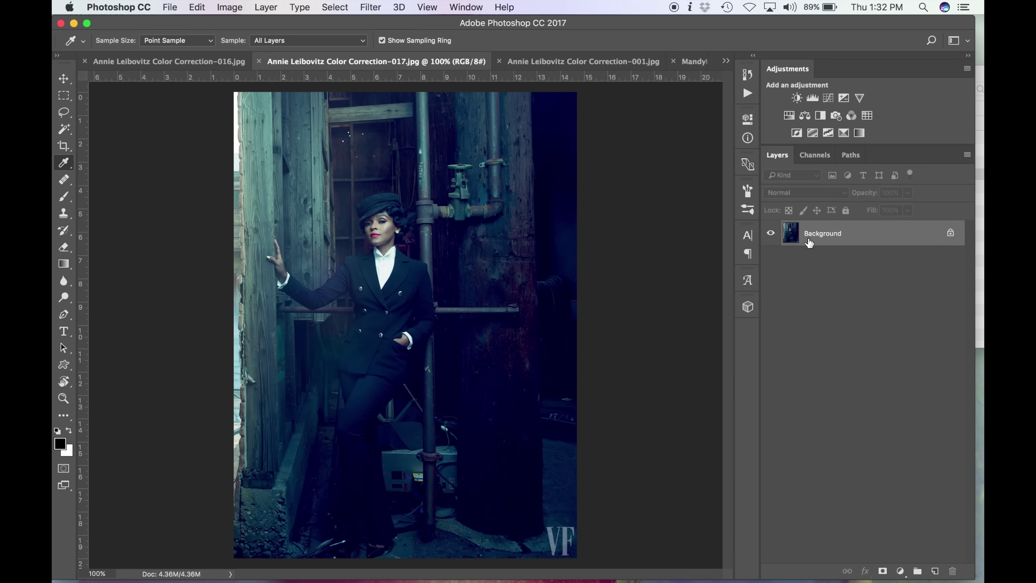
- Duplicate the Background layer of Annie Leibovitz Color Correction-017.jpg and apply Auto Color to the copy
key("super+j")
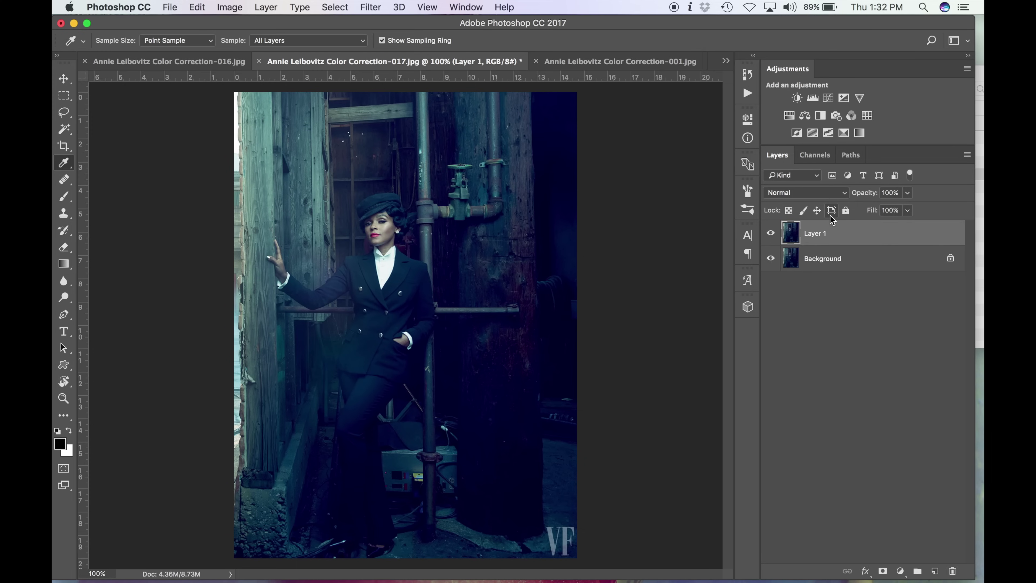
key("super+shift+b")
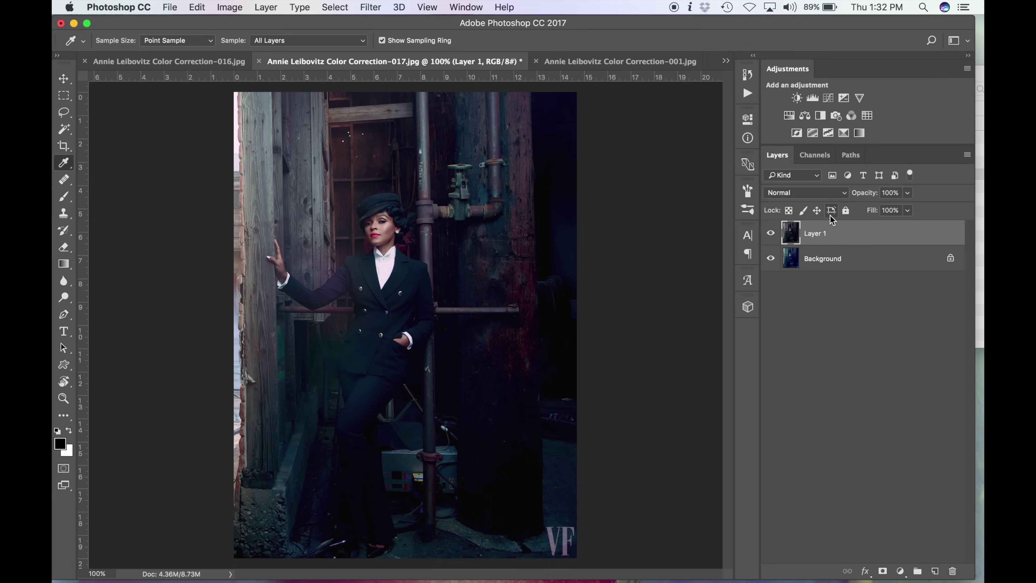
- Add a Brightness/Contrast adjustment layer above Layer 1 with the contrast set to -22
scroll(613, 138, "down", 1)
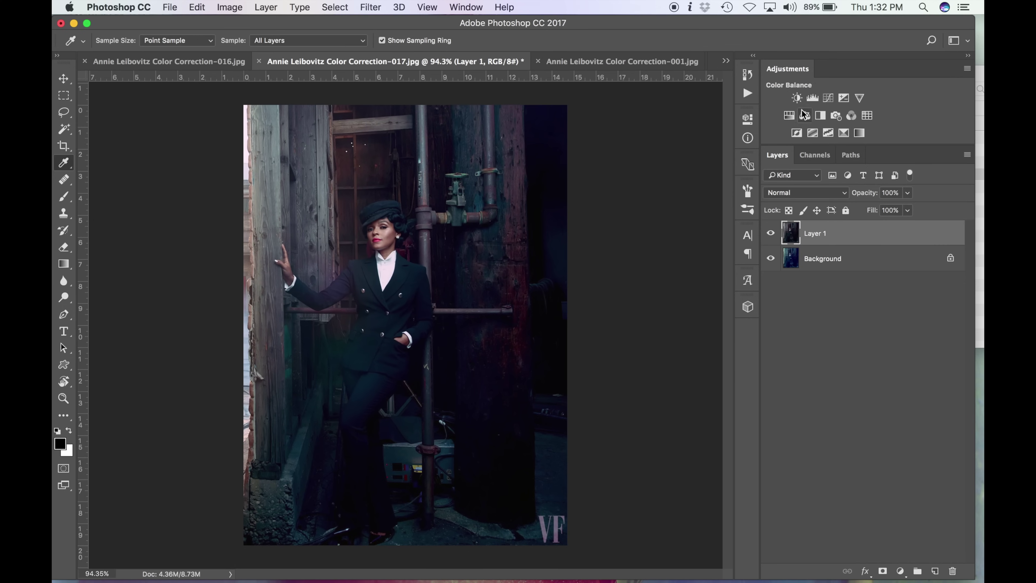
left_click(796, 98)
left_click_drag(634, 215, 602, 214)
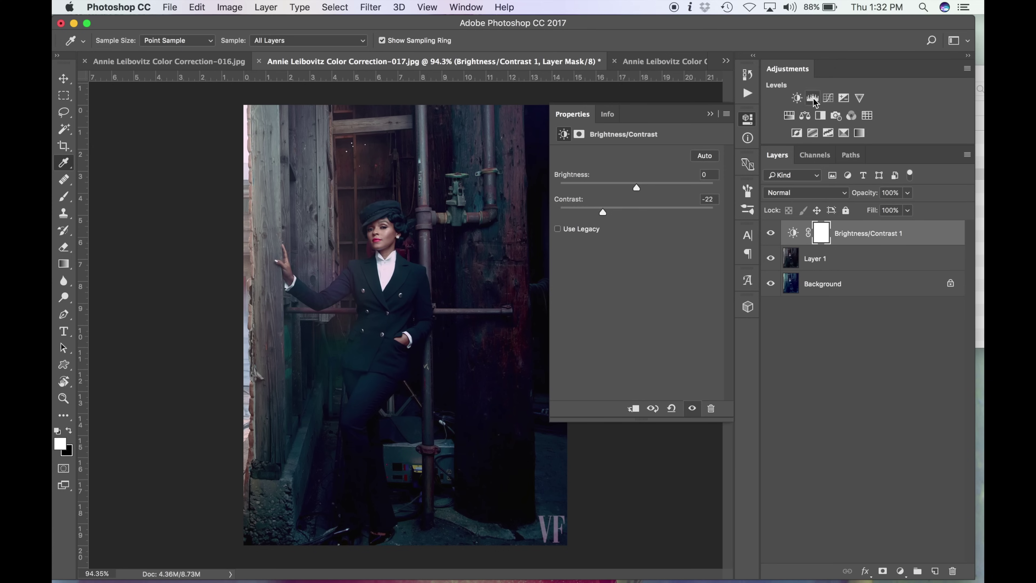
- Add a Vibrance adjustment layer on top with vibrance -24 and saturation -20
left_click(863, 98)
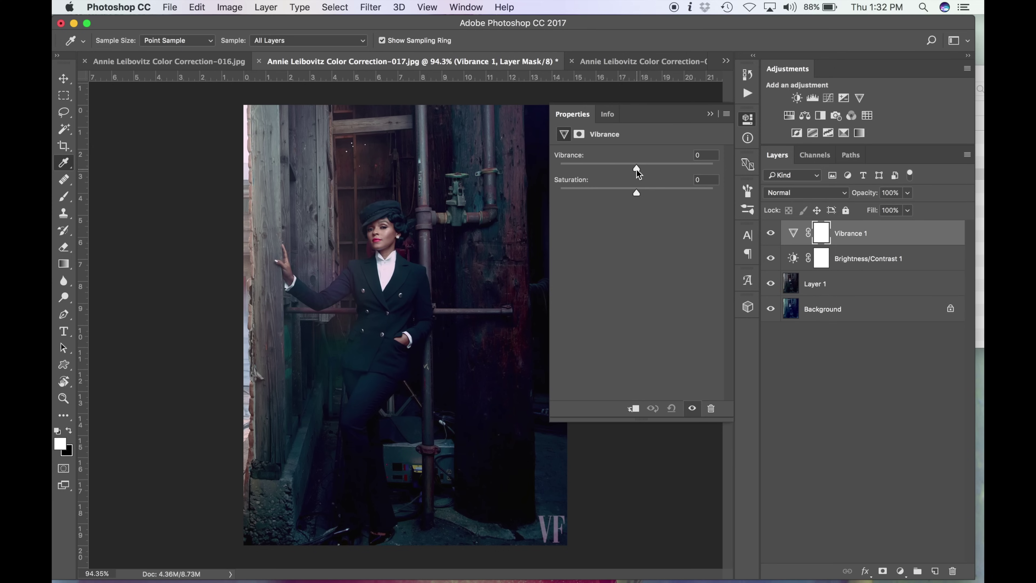
left_click_drag(637, 170, 626, 170)
left_click(742, 123)
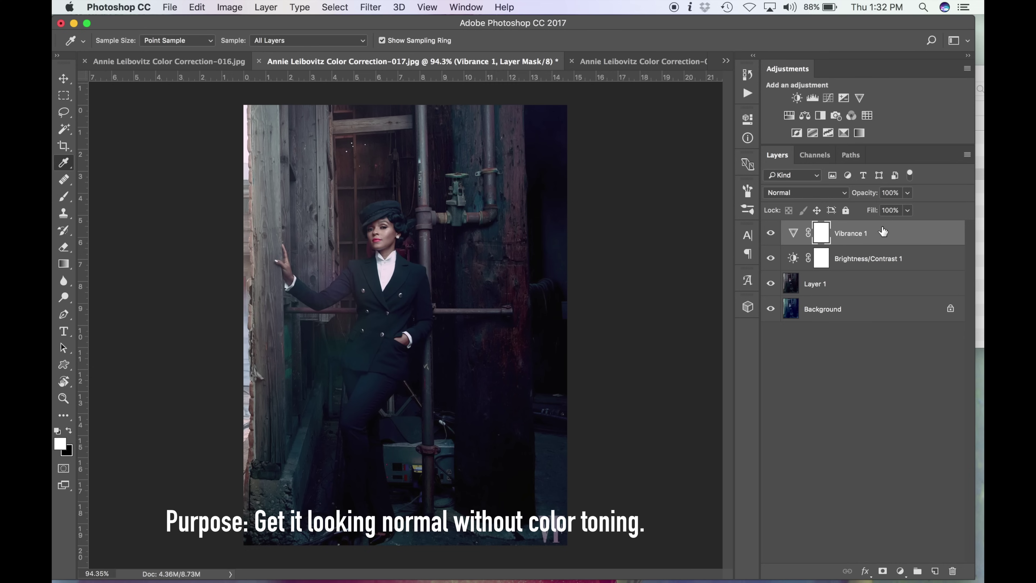
left_click(793, 233)
left_click(748, 121)
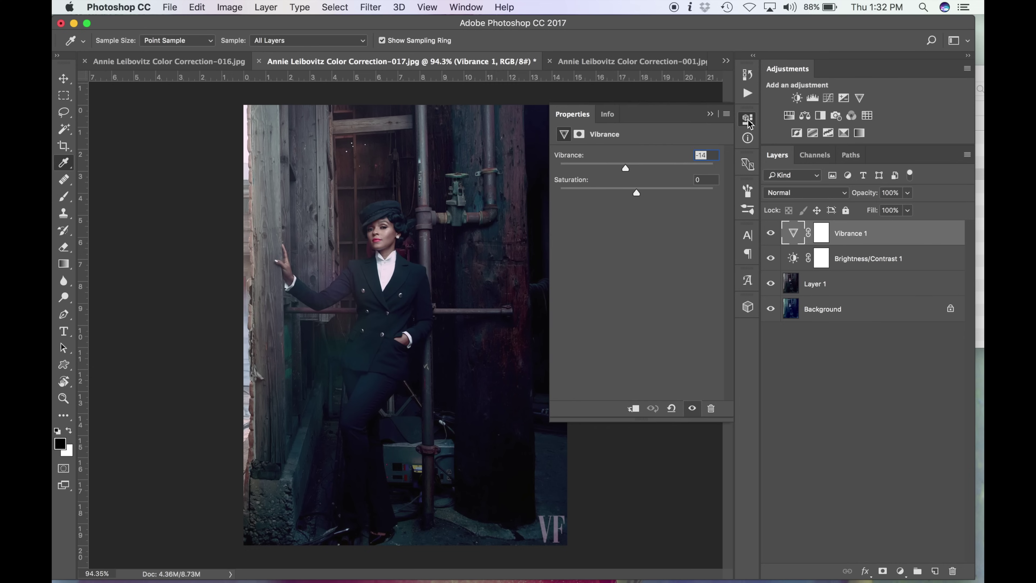
left_click_drag(626, 170, 621, 196)
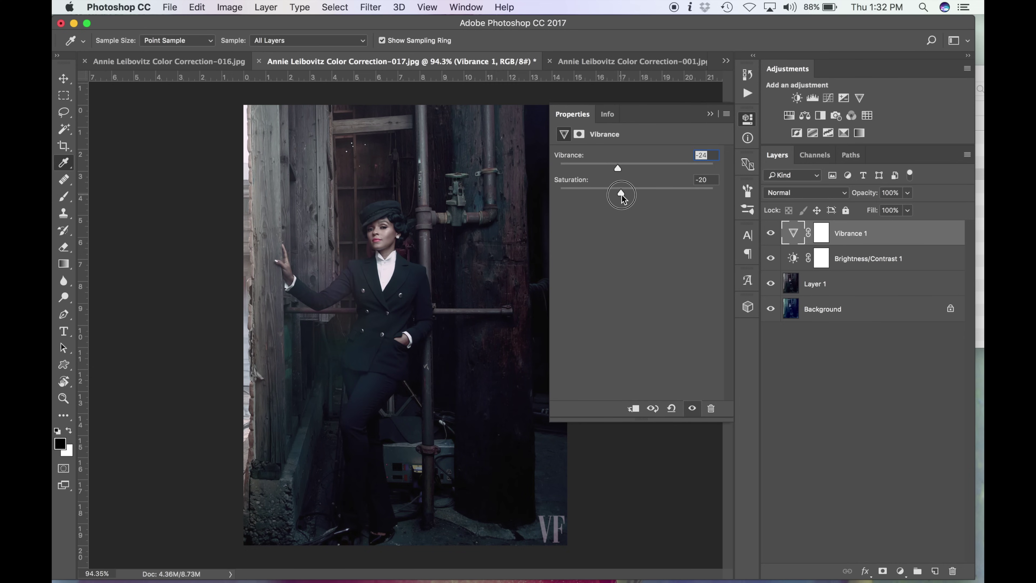
left_click(750, 123)
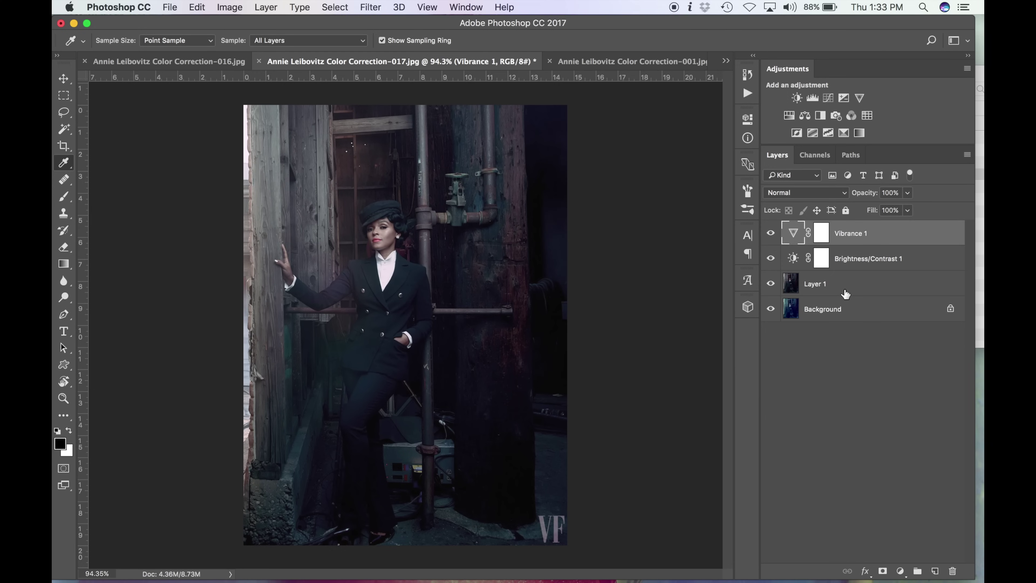
- Compare the toned original with the corrected version by alternately isolating the Background layer and restoring all layers
left_click(770, 309, "alt")
left_click(770, 308, "alt")
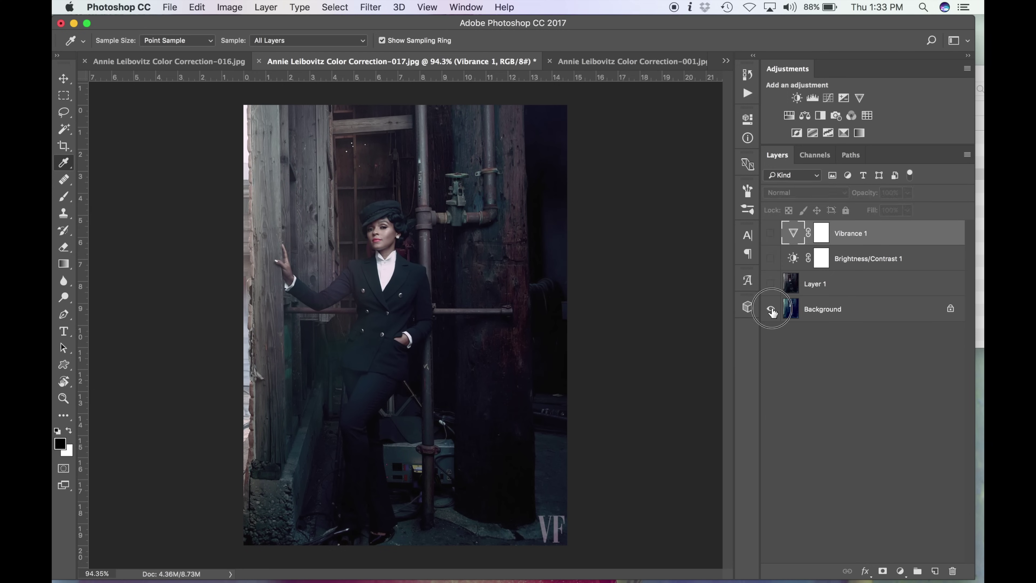
left_click(770, 309, "alt")
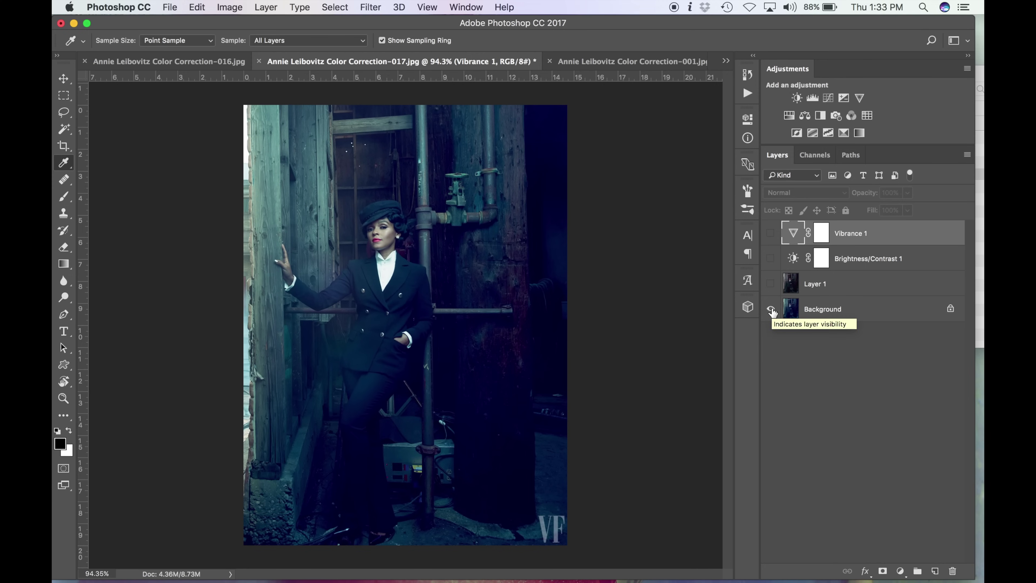
left_click(771, 309, "alt")
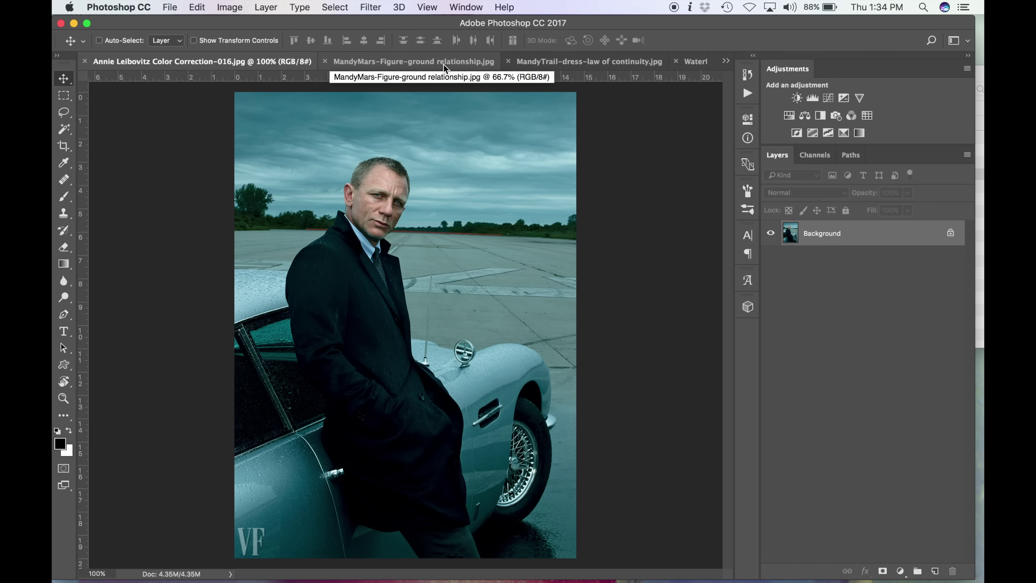
- Duplicate the Background layer of MandyMars-Figure-ground relationship.jpg and apply Auto Color to the copy
left_click(444, 68)
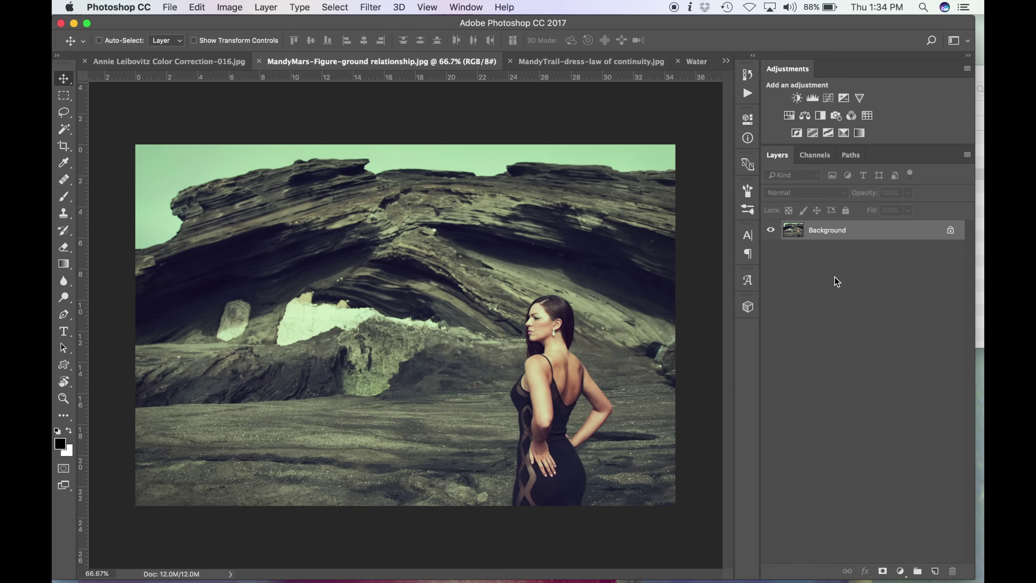
key("super+j")
key("super+shift+b")
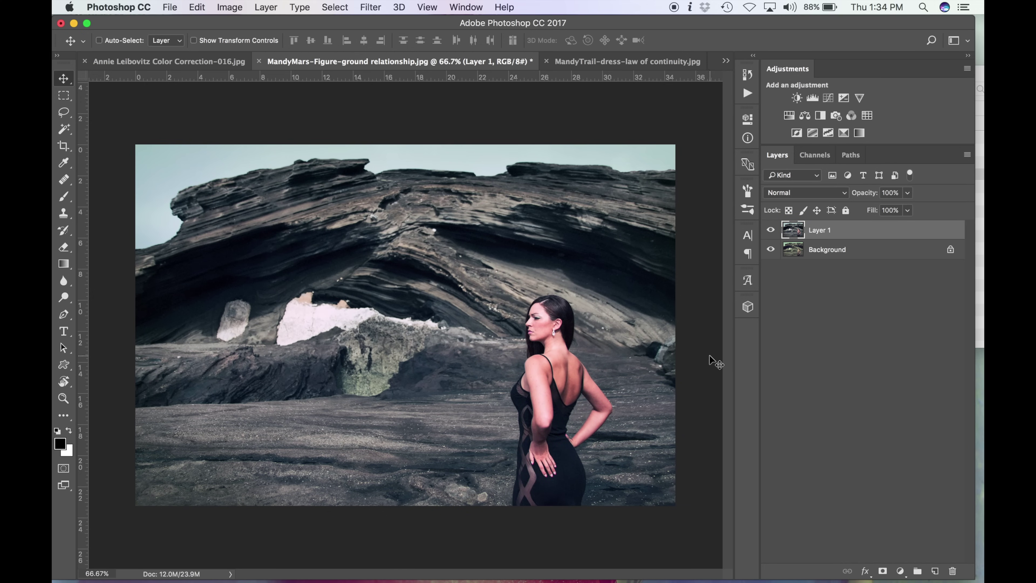
- Add a Vibrance adjustment layer above Layer 1 and reduce its vibrance slightly
left_click(859, 98)
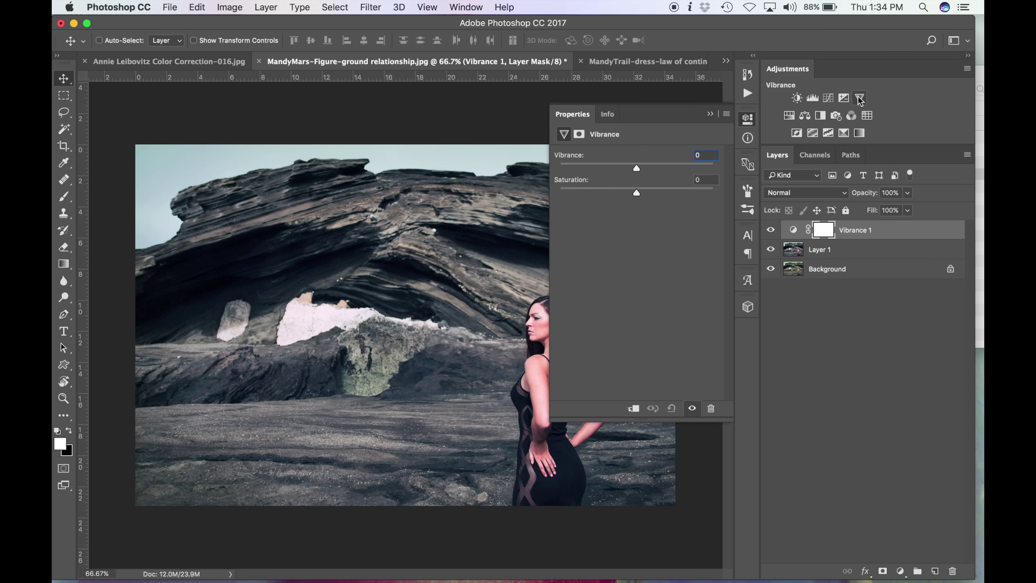
left_click_drag(637, 173, 632, 175)
left_click(745, 123)
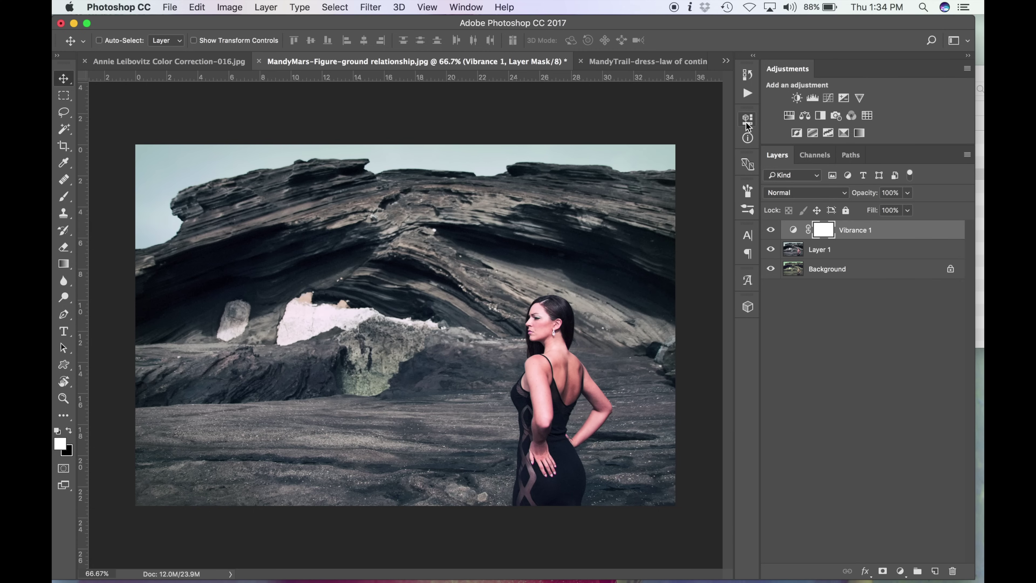
- Set Layer 1's opacity to 70% and compare the result with the isolated Background layer
left_click(843, 252)
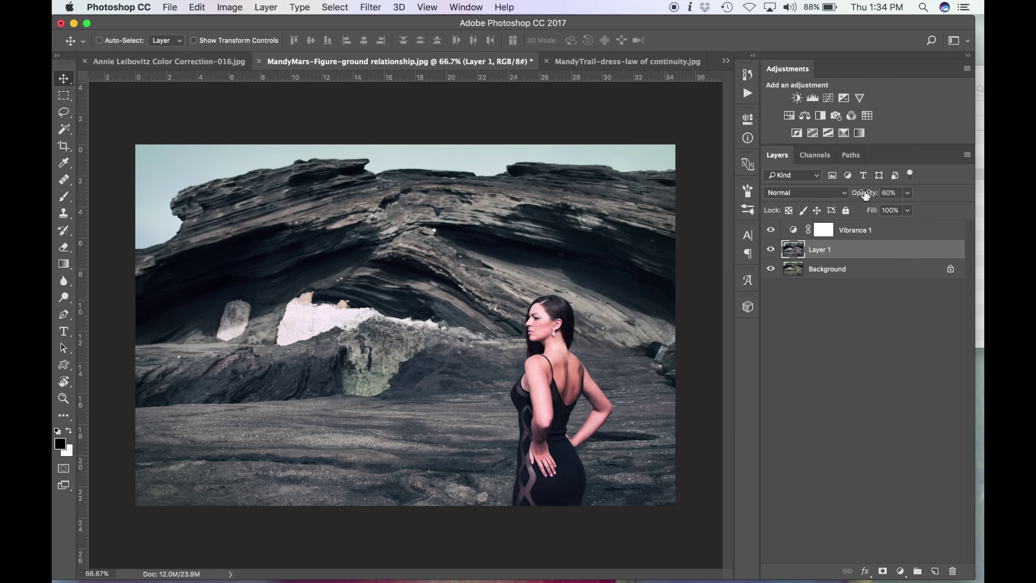
key("7")
left_click(770, 269, "alt")
left_click(771, 269, "alt")
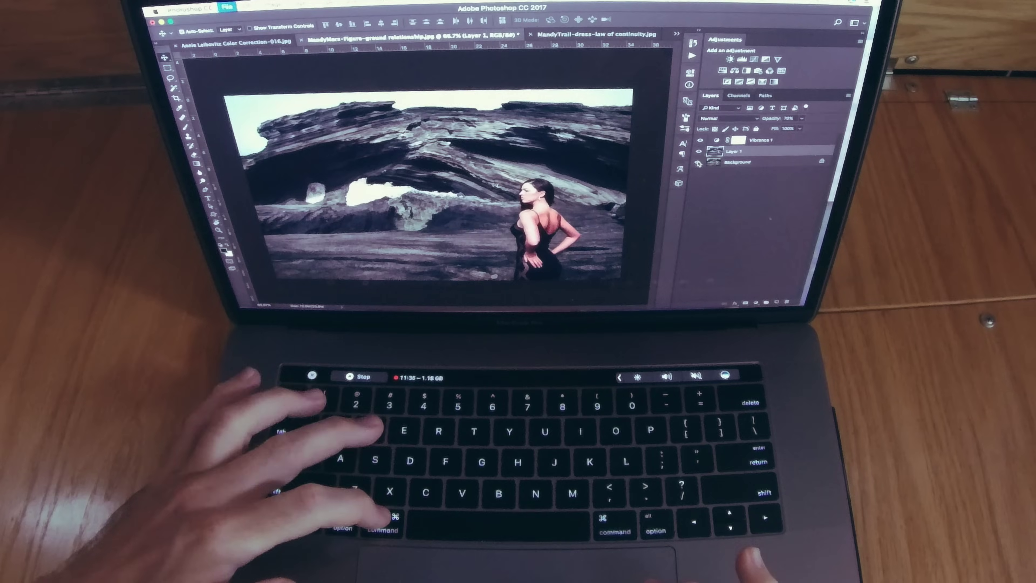
- Close the rock arch photo and apply Auto Color to a duplicate of the Background layer in MandyTrail-dress-law of continuity.jpg
key("super+w")
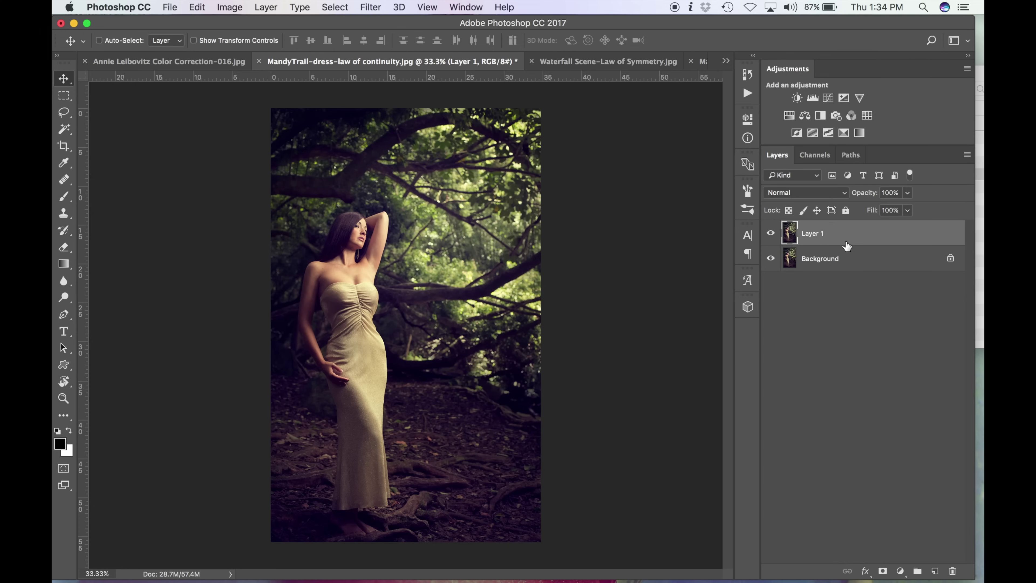
key("super+shift+b")
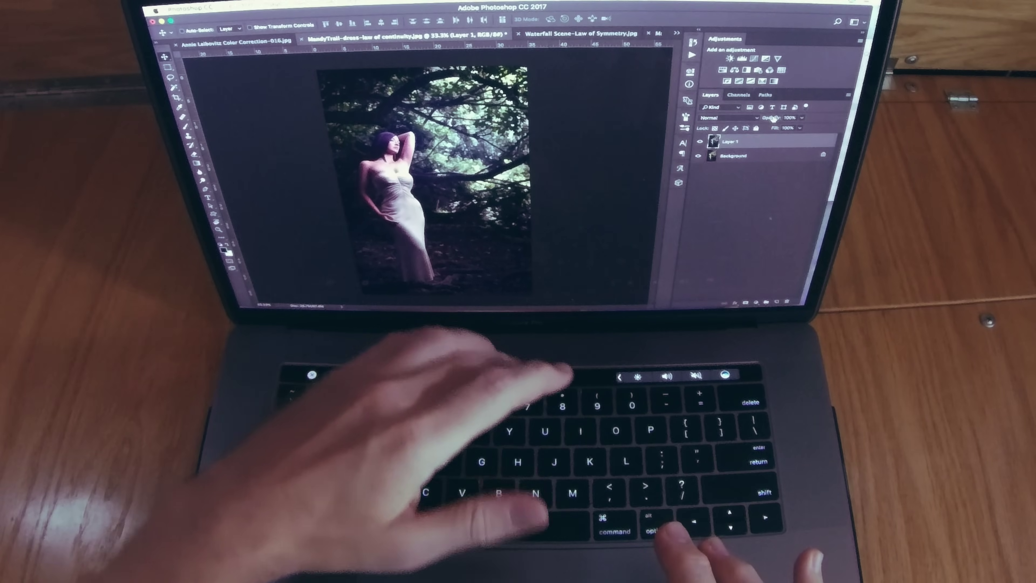
- Set Layer 1's opacity to 50% and toggle its visibility to compare it with the original forest photo
key("6")
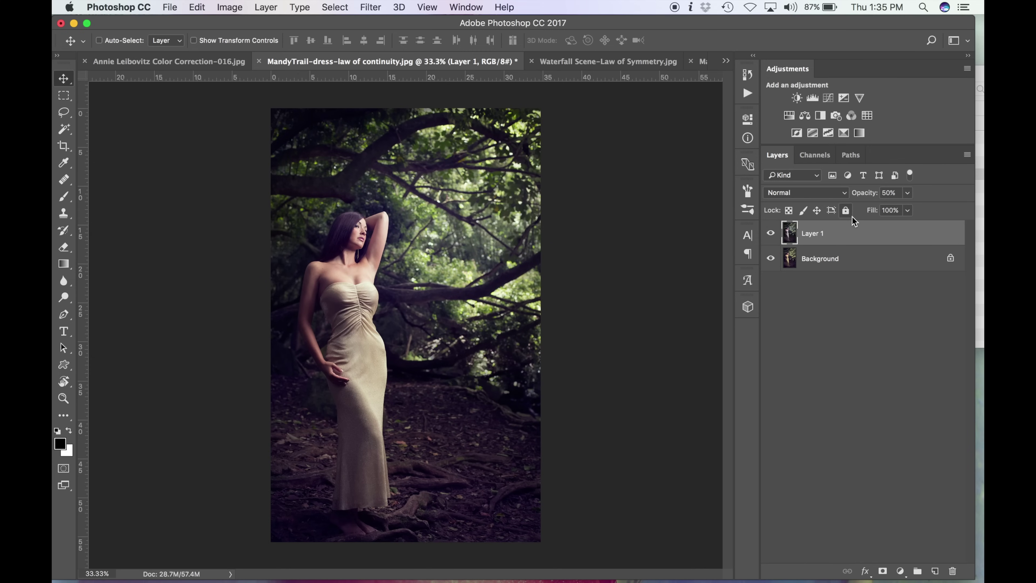
left_click(770, 232)
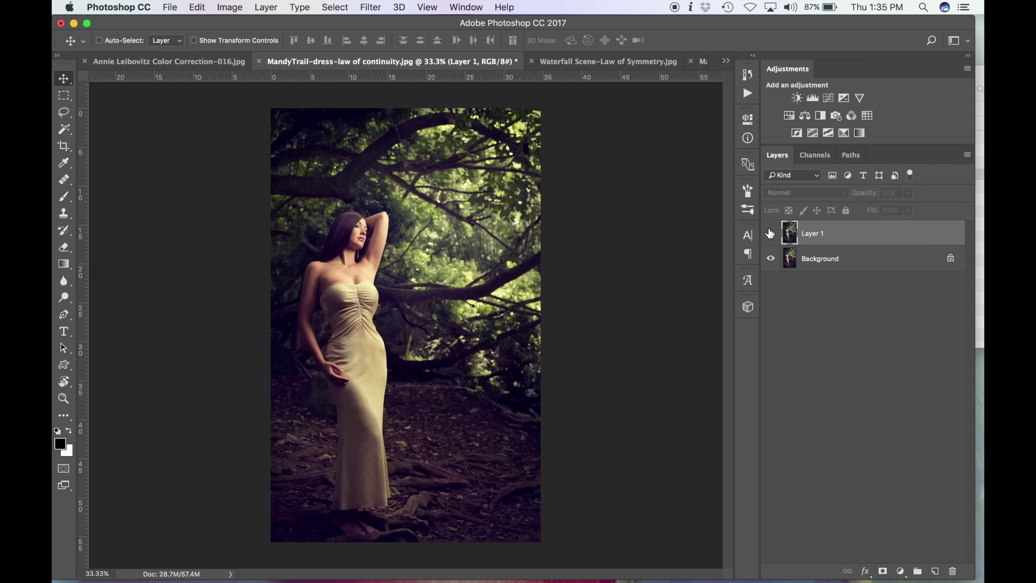
left_click(769, 233)
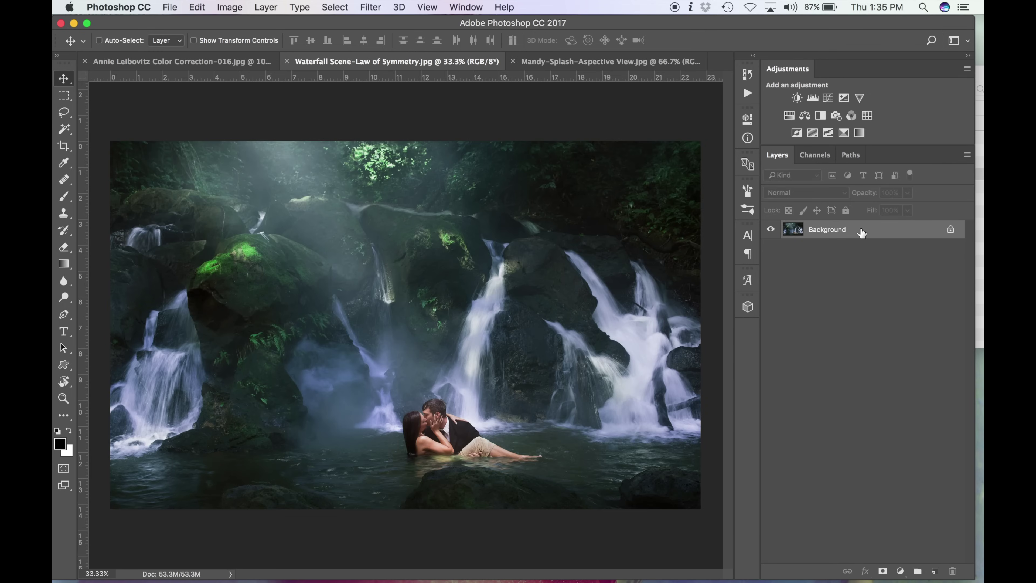
- Apply Auto Color to a duplicate of the Background layer in Waterfall Scene-Law of Symmetry.jpg and toggle its visibility to compare
key("super+j")
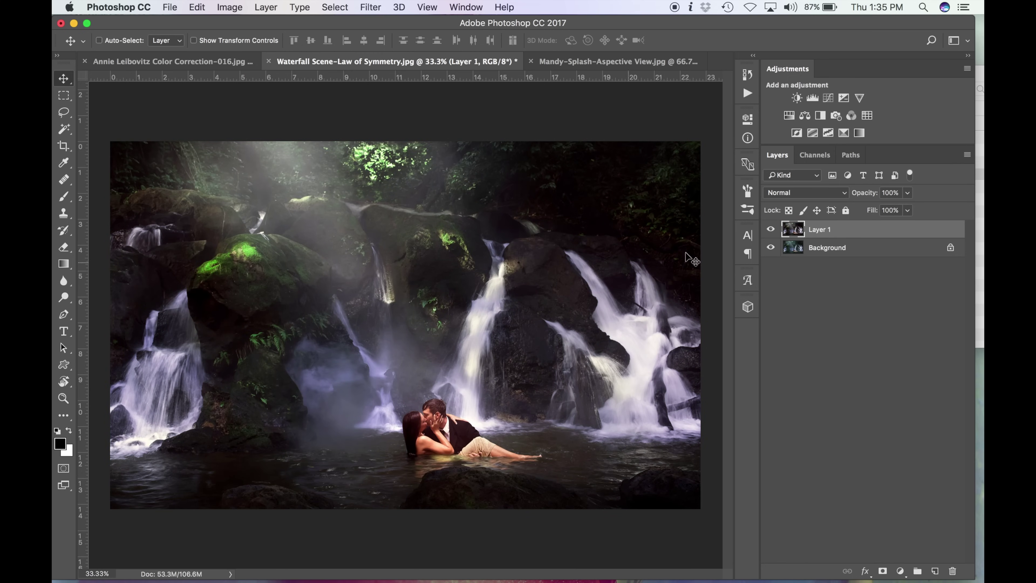
left_click(771, 228)
left_click(771, 229)
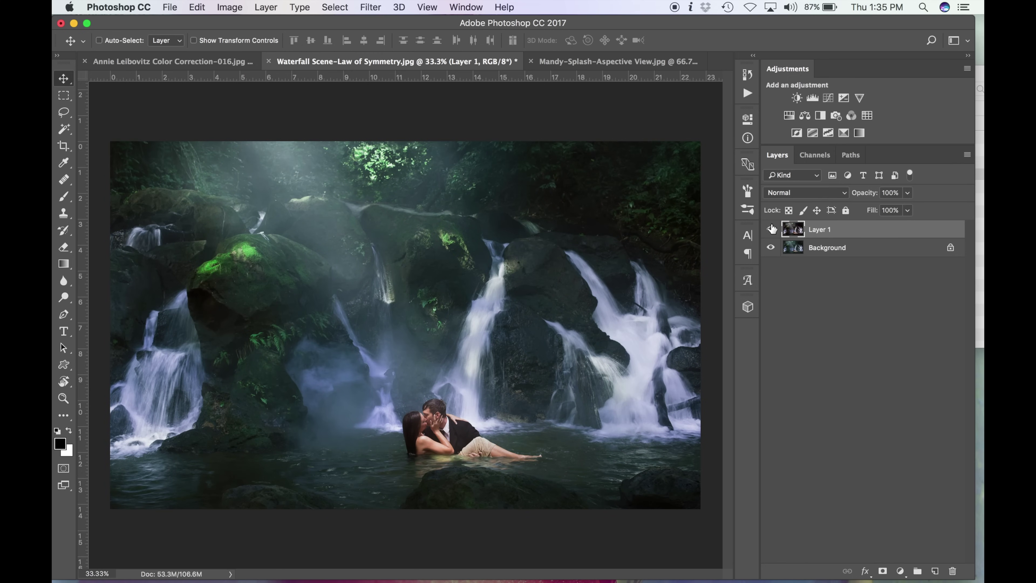
left_click(771, 230)
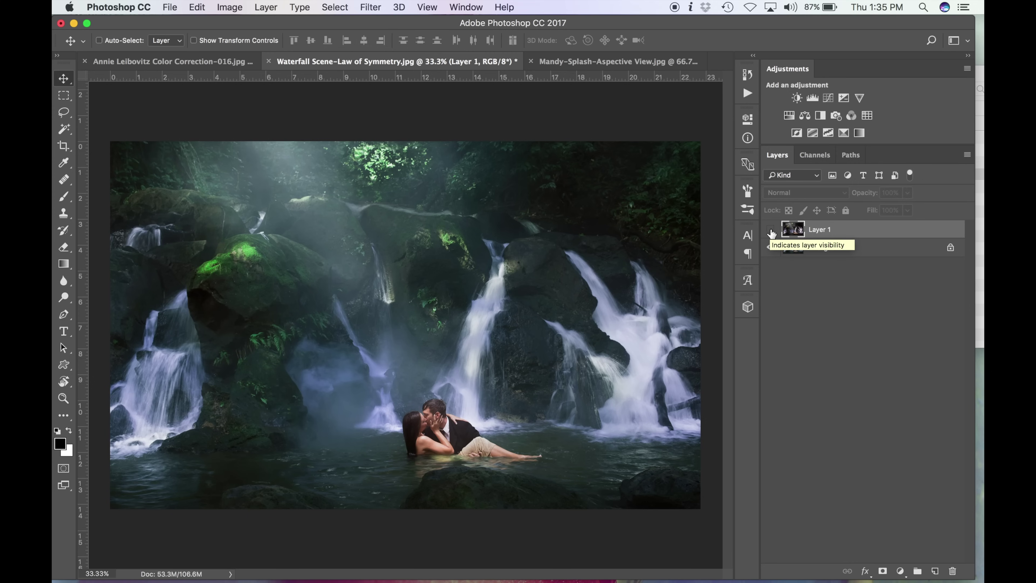
left_click(771, 230)
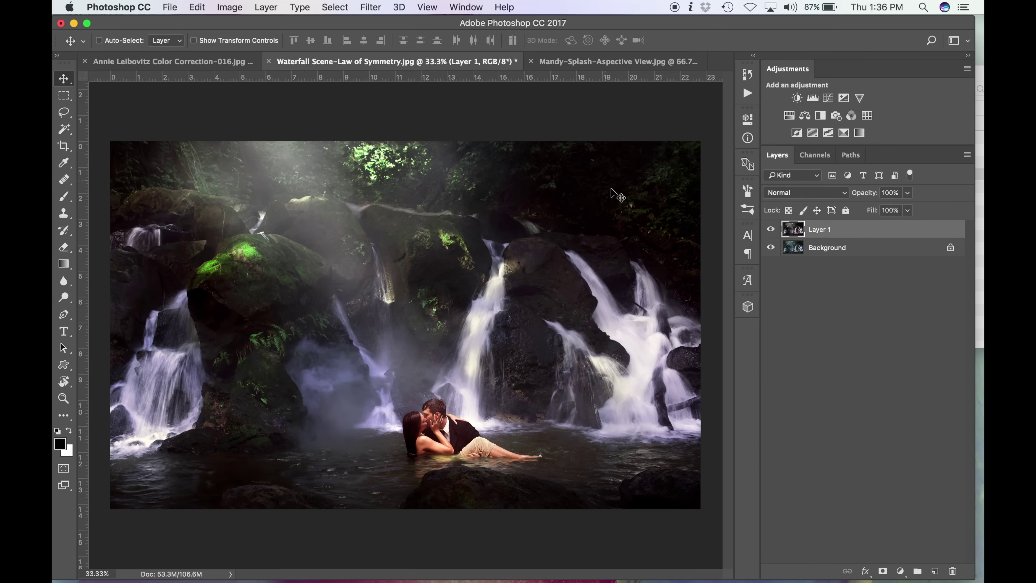
- Set Layer 1's opacity to 39% and add a Vibrance adjustment layer on top with slightly reduced vibrance
left_click_drag(864, 193, 832, 204)
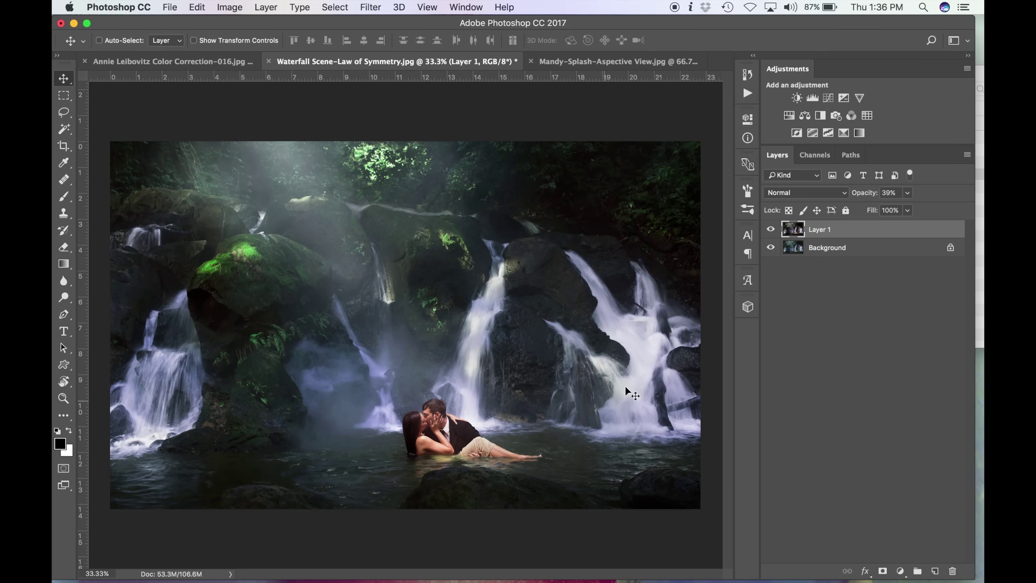
left_click(859, 97)
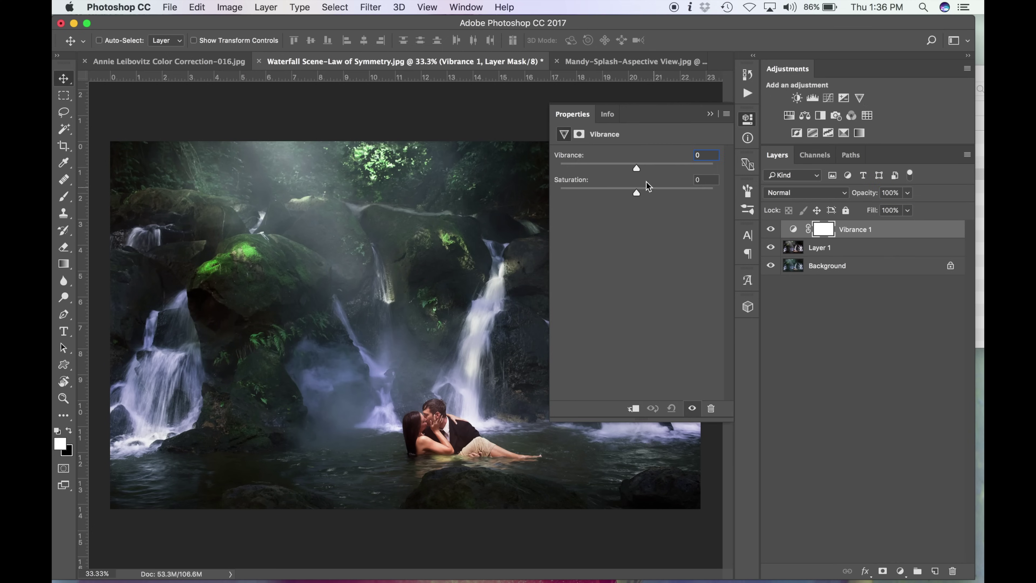
left_click_drag(636, 168, 630, 172)
left_click(748, 119)
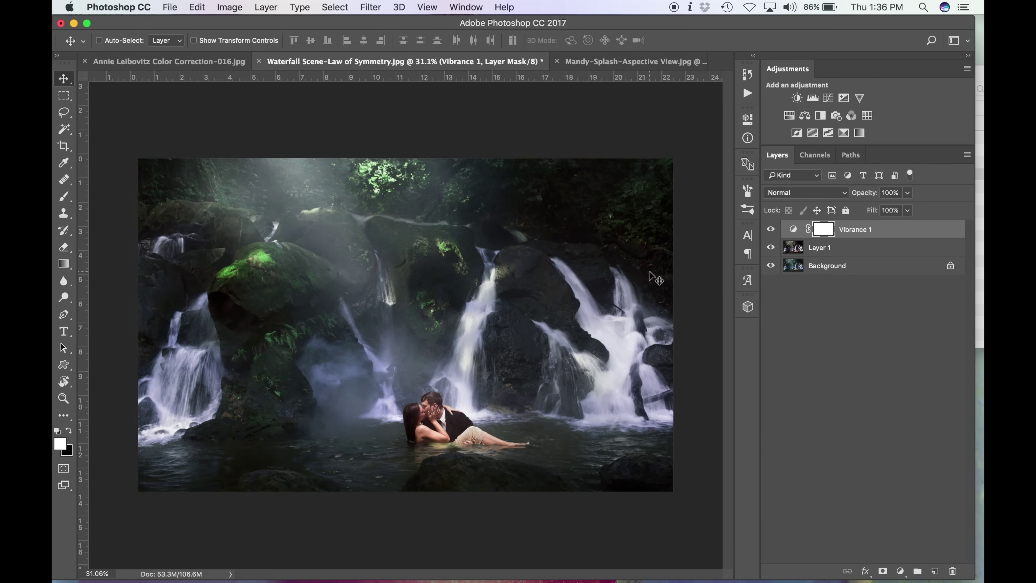
key("super+minus")
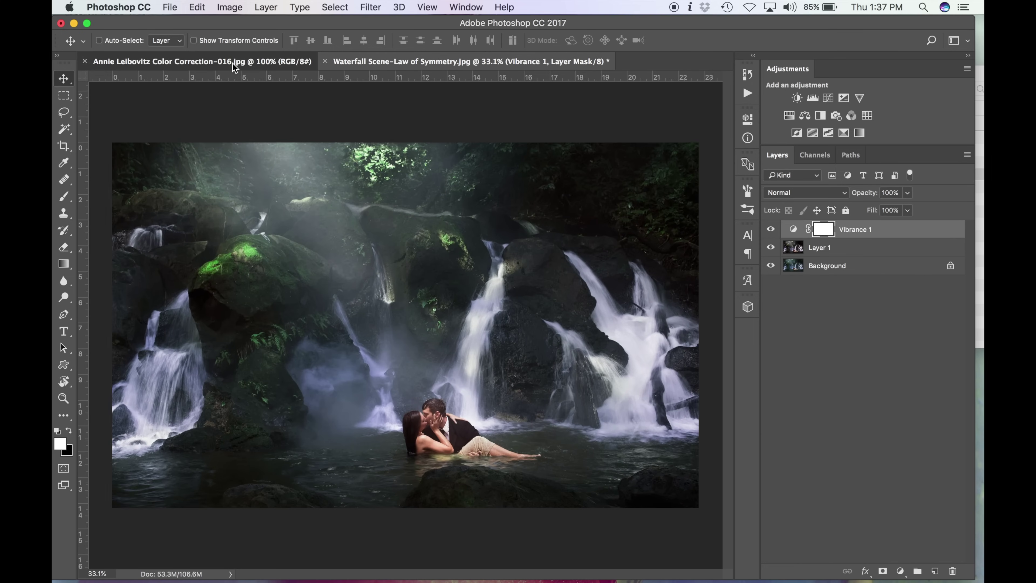
- Duplicate the Background layer of Annie Leibovitz Color Correction-016.jpg and apply Auto Color to the copy
left_click(232, 62)
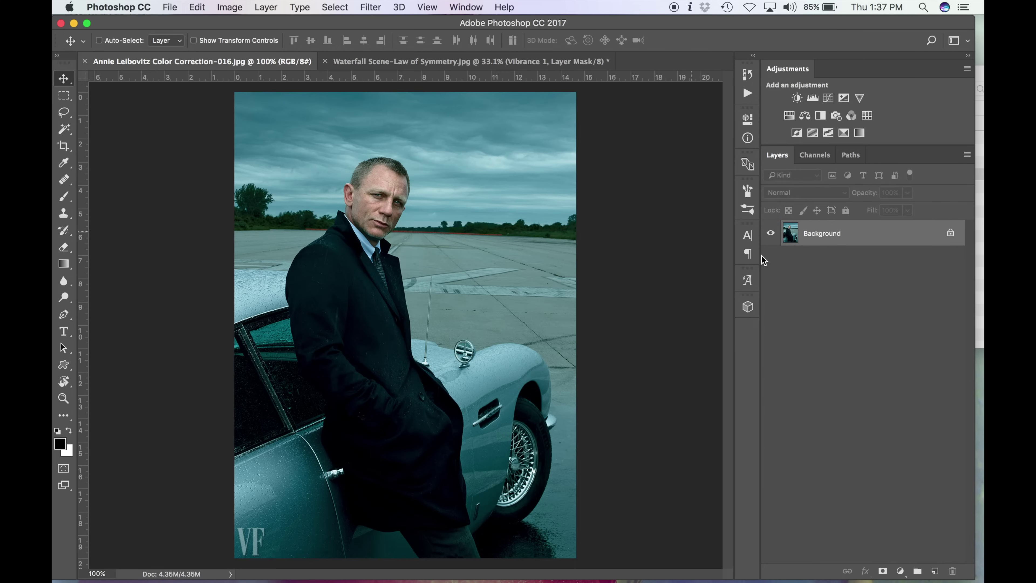
key("super+j")
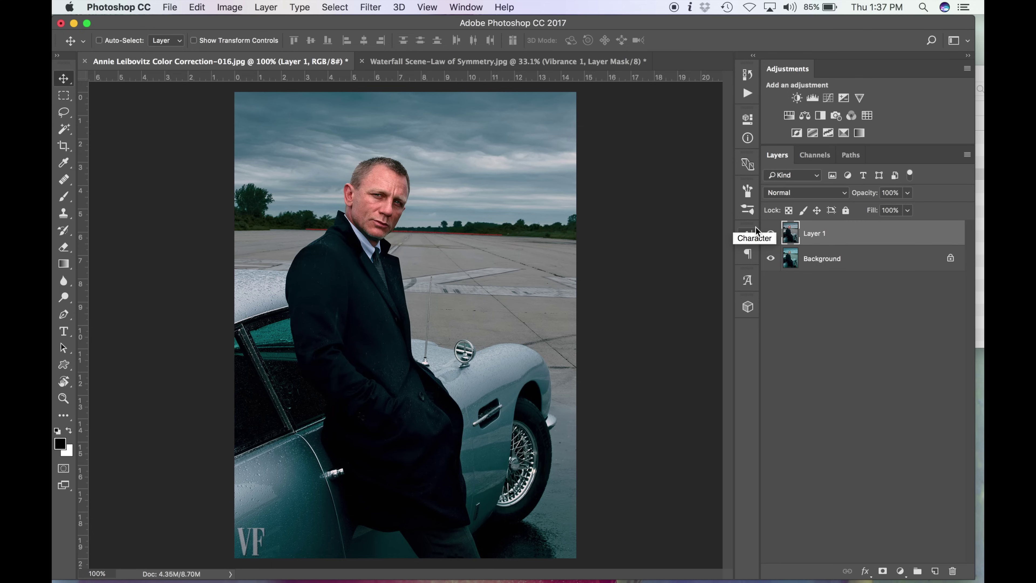
- Toggle Layer 1's visibility repeatedly to compare the Auto Color version with the teal-toned original
left_click(770, 235)
left_click(771, 235)
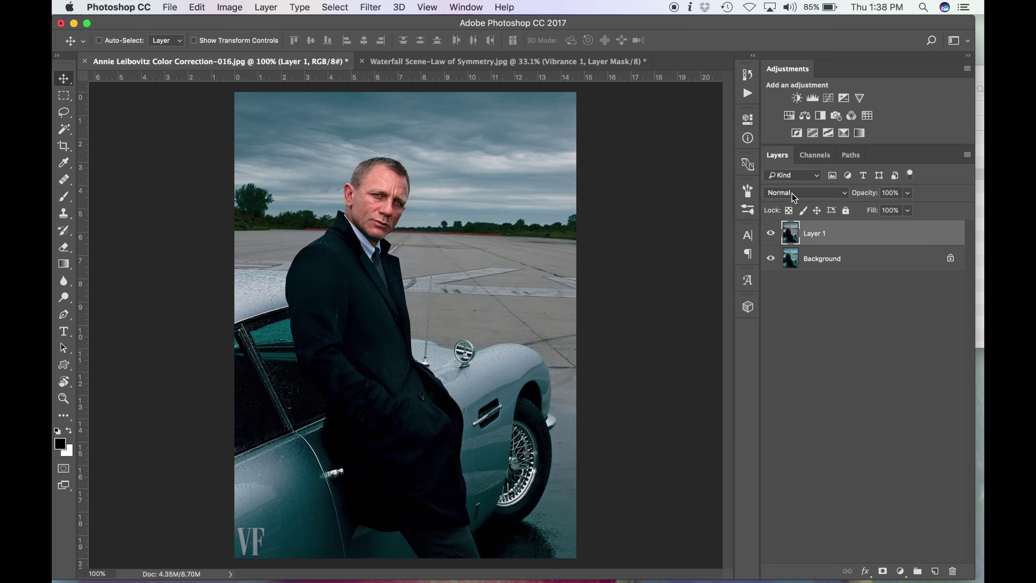
left_click(769, 234)
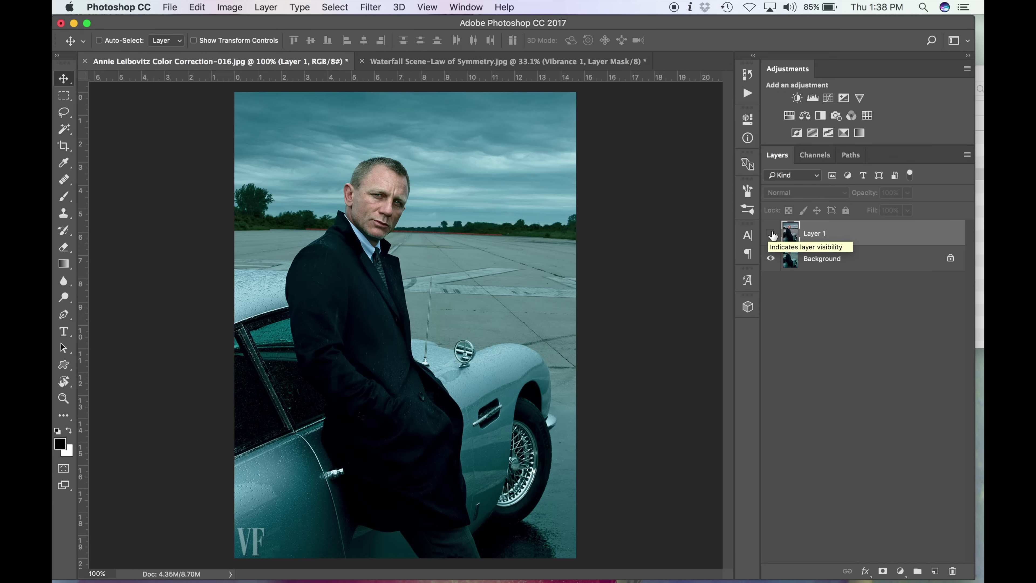
left_click(770, 234)
left_click(770, 234)
left_click(771, 234)
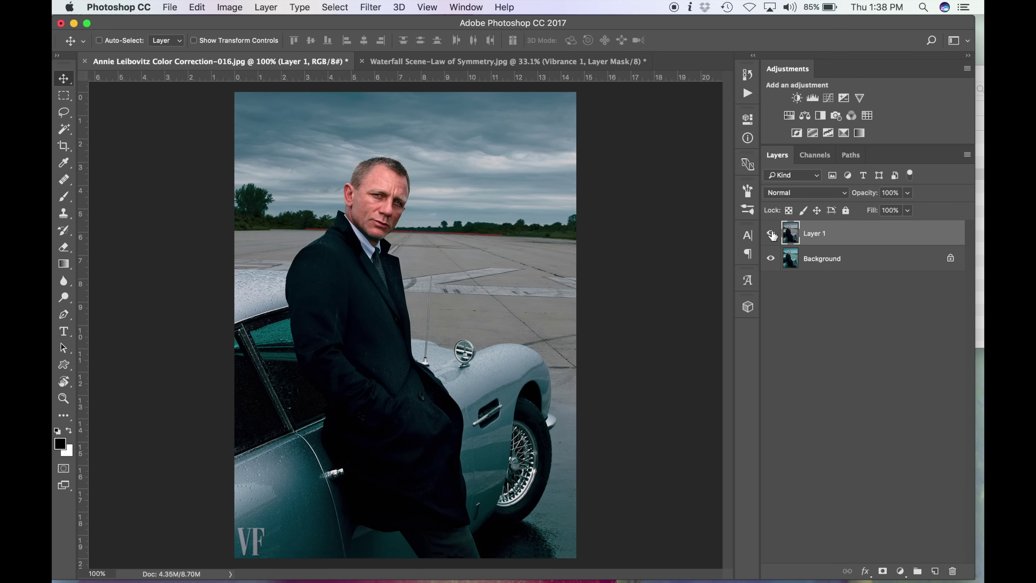
- Add a Channel Mixer adjustment layer above Layer 1 and set blue to -17% in the Red output channel
left_click(851, 117)
left_click(667, 170)
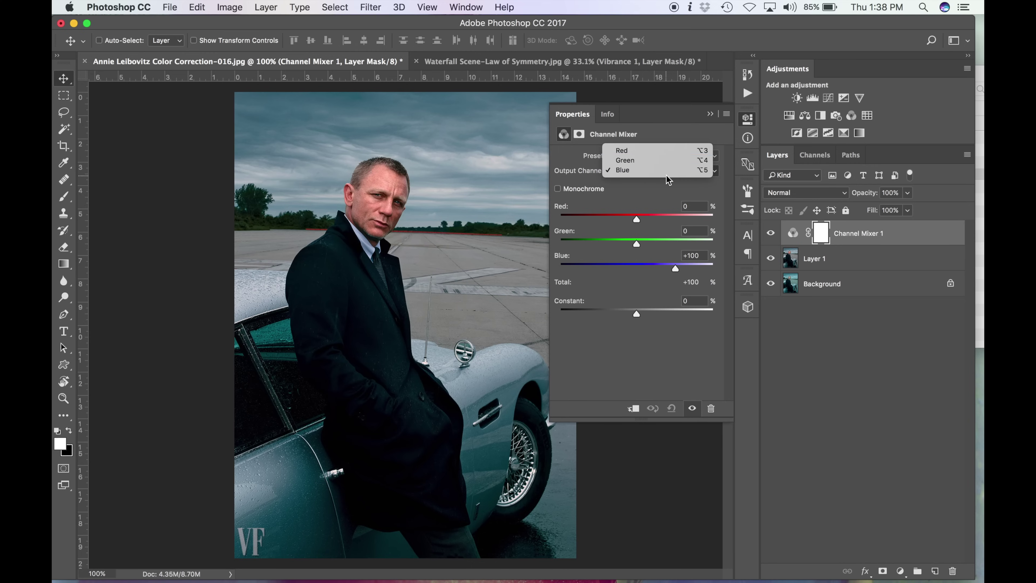
left_click(658, 151)
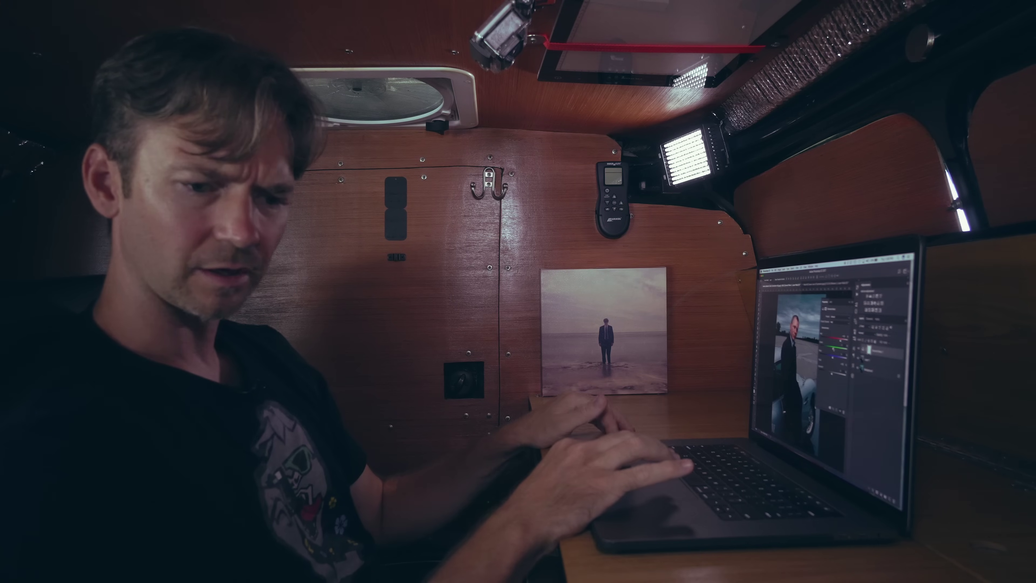
left_click_drag(634, 270, 630, 271)
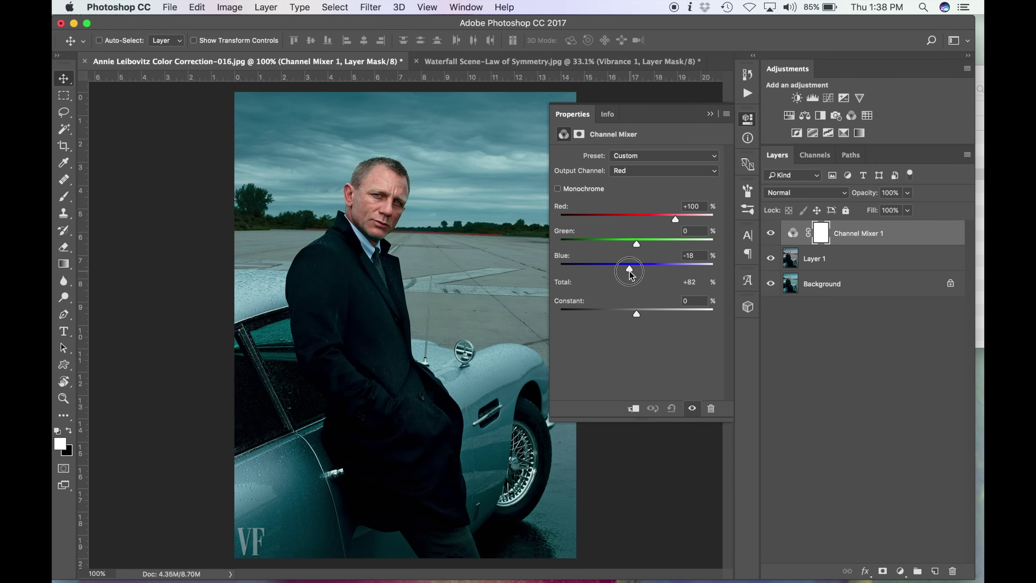
- Set green to +108% in the Channel Mixer's Green output channel
left_click(655, 171)
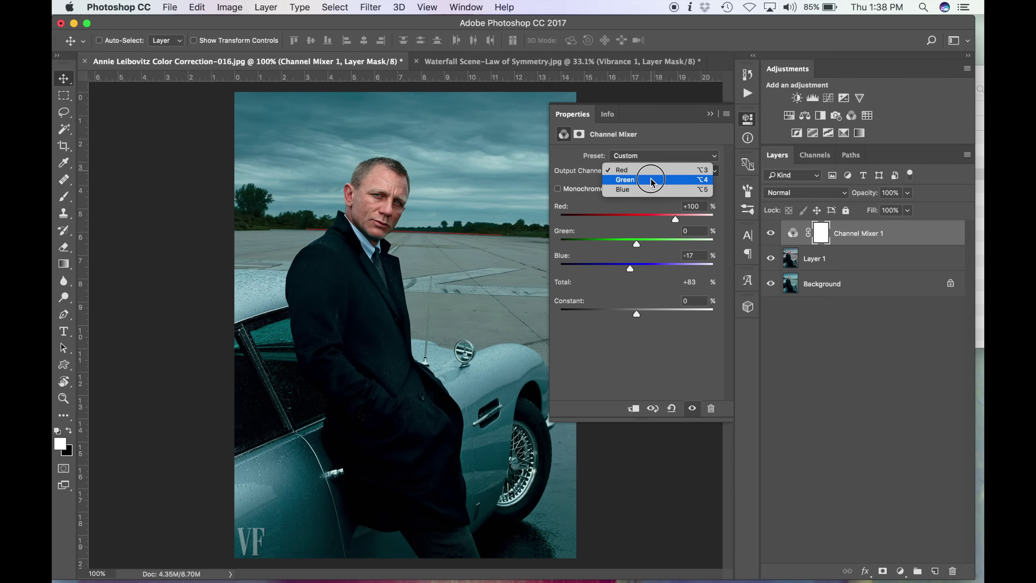
left_click(650, 179)
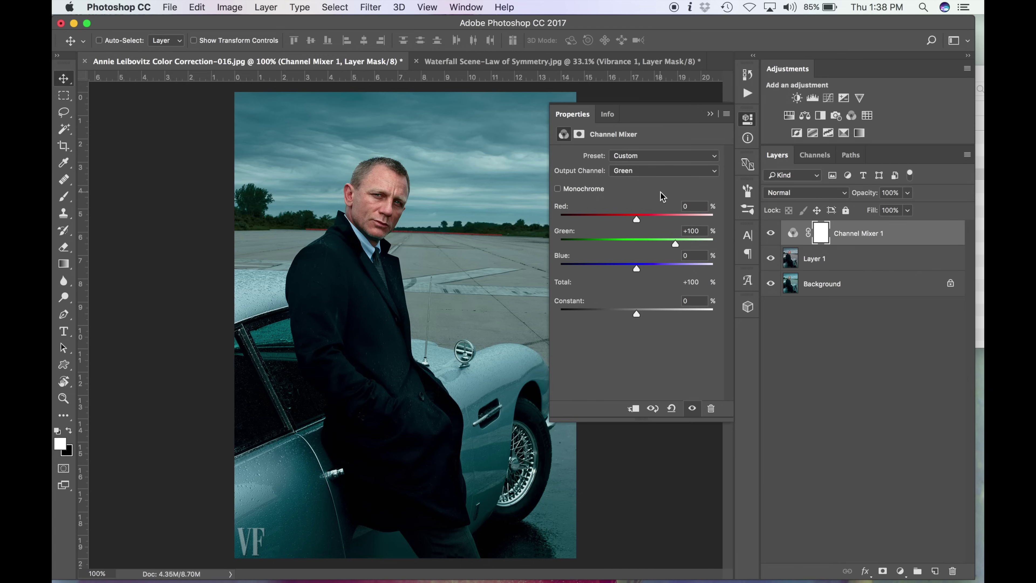
left_click_drag(676, 240, 679, 244)
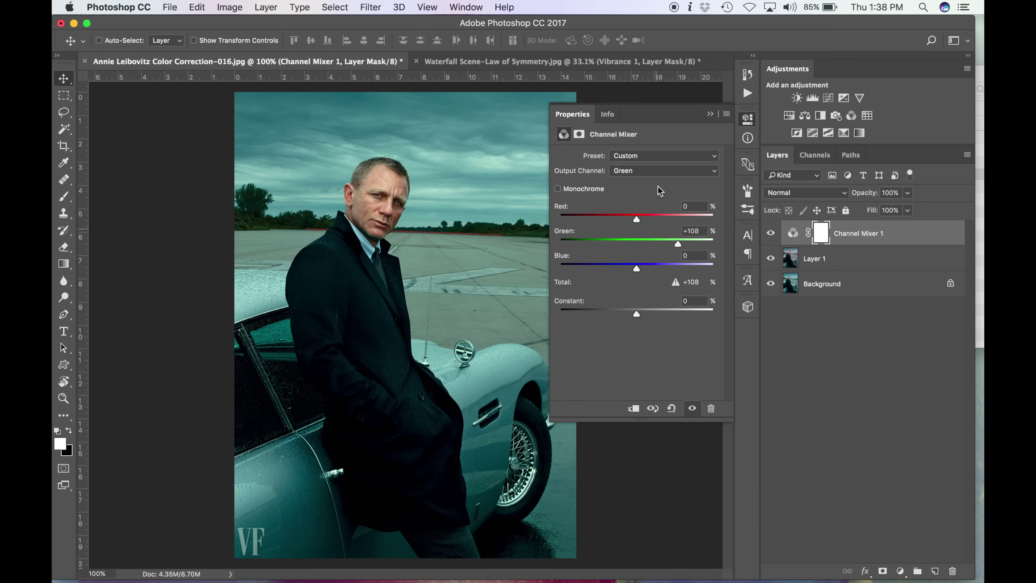
- In the Channel Mixer's Blue output channel, set red to -8%, green to +8% and blue to +89%
left_click(648, 171)
left_click(647, 180)
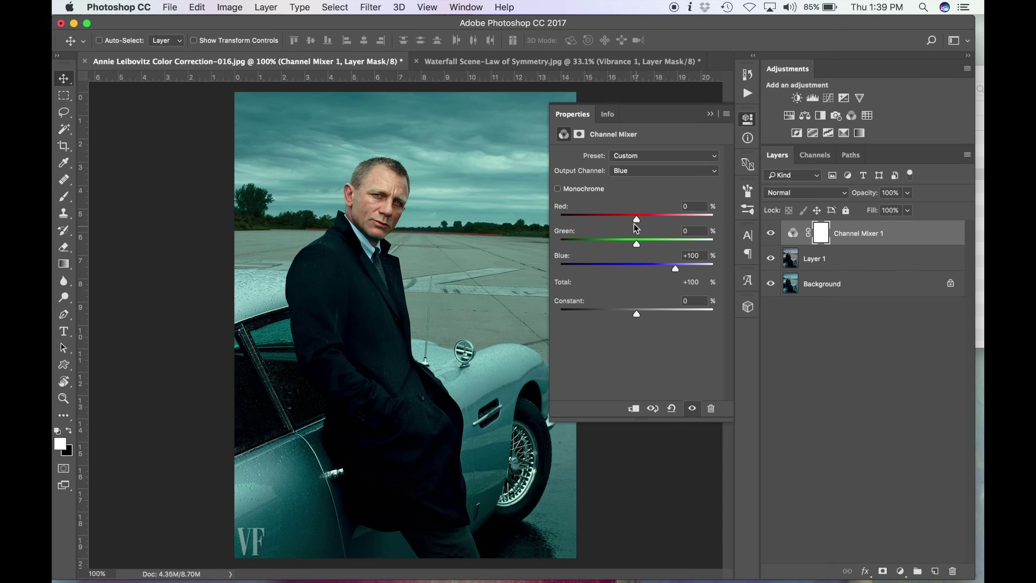
left_click_drag(637, 218, 671, 273)
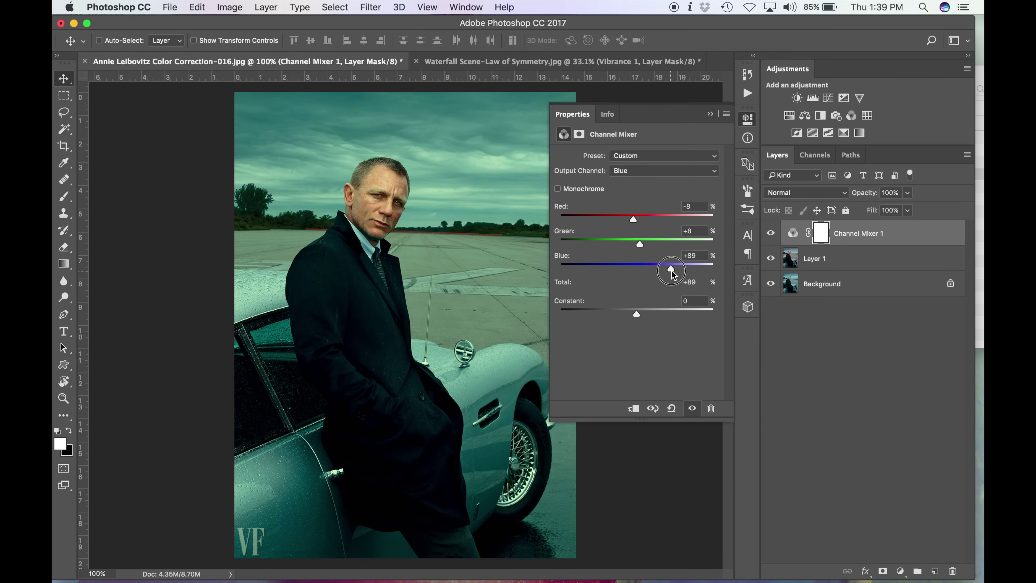
- Raise the Constant slightly in the Channel Mixer's Blue output channel
left_click_drag(636, 317, 640, 314)
left_click(746, 122)
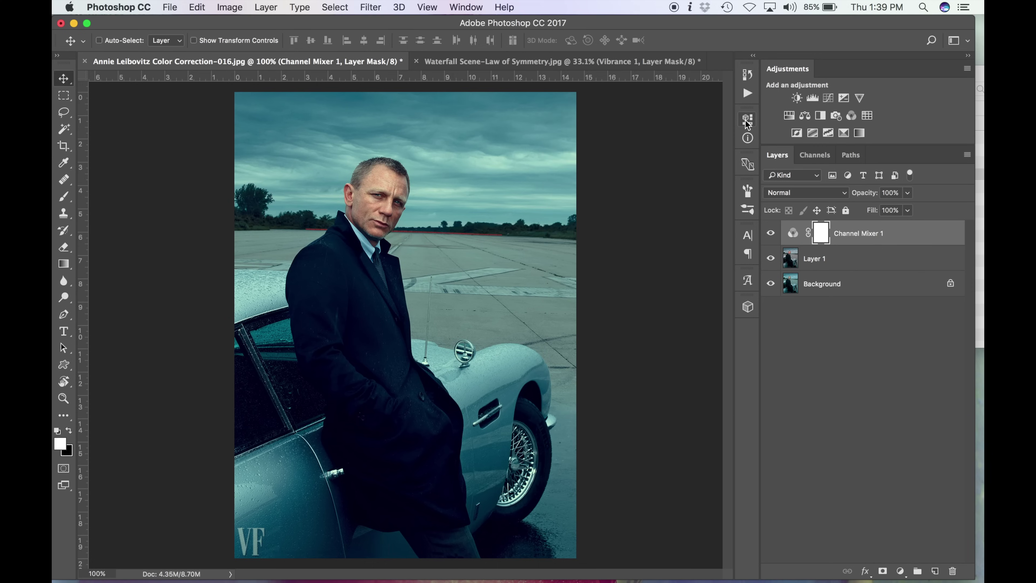
- Repeatedly isolate the Background layer and restore all layers to compare the original photo with the Channel Mixer version
left_click(771, 285, "alt")
left_click(771, 285, "alt")
left_click(771, 286, "alt")
left_click(772, 285, "alt")
left_click(771, 286, "alt")
left_click(771, 286, "alt")
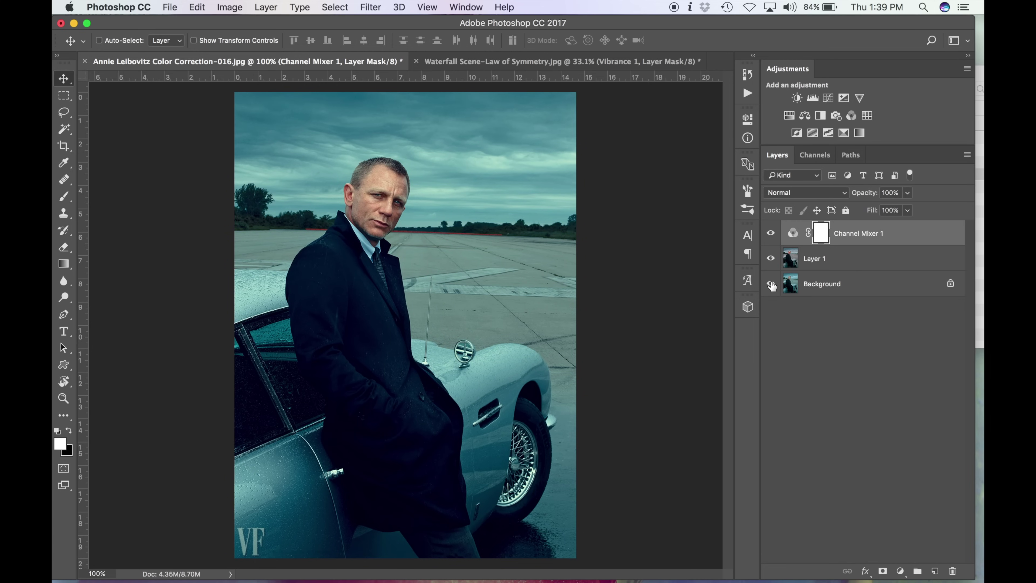
left_click(771, 285, "alt")
left_click(771, 286, "alt")
left_click(771, 286, "alt")
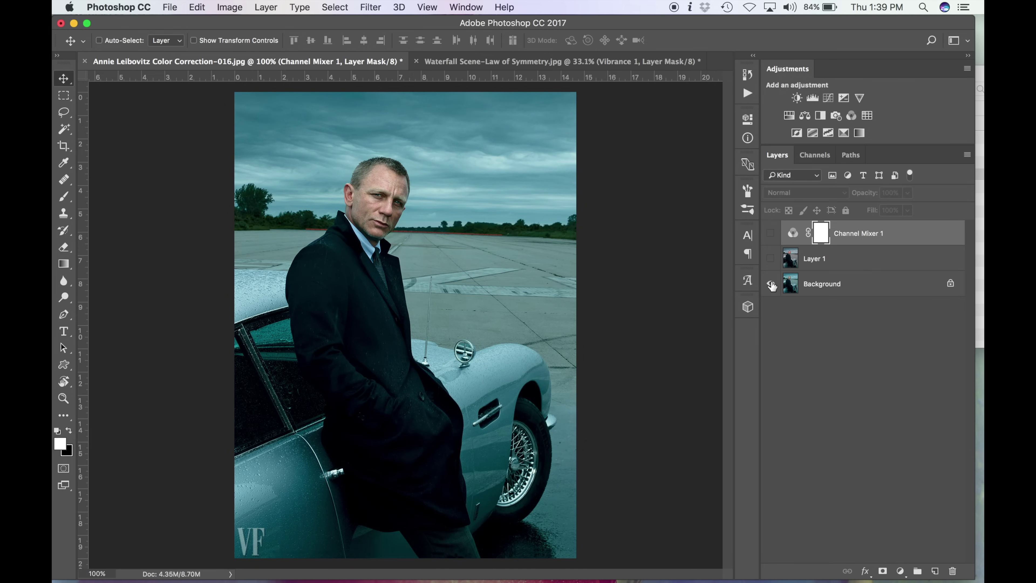
left_click(771, 285, "alt")
left_click(771, 286, "alt")
left_click(771, 286, "alt")
left_click(771, 285, "alt")
left_click(771, 285, "alt")
left_click(771, 285, "alt")
left_click(771, 286, "alt")
left_click(771, 285, "alt")
left_click(771, 286, "alt")
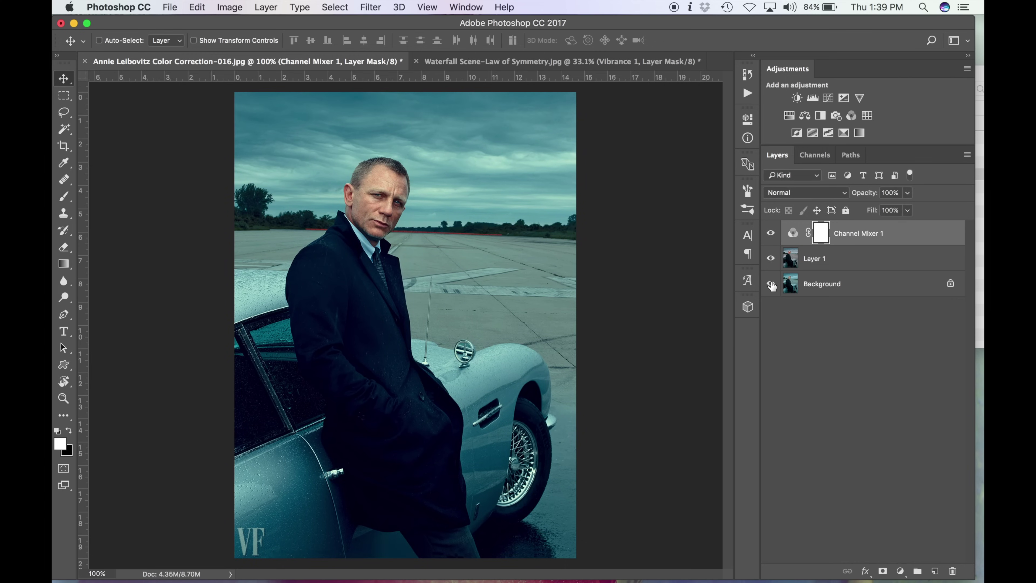
- Add a Vibrance adjustment layer above Channel Mixer 1 and lower its vibrance slightly
left_click(859, 97)
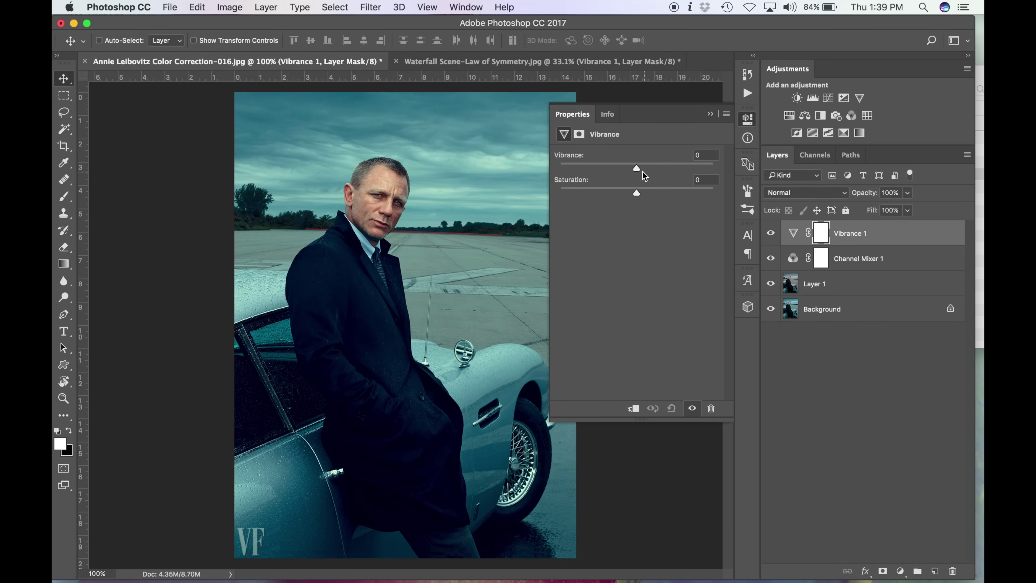
left_click_drag(637, 170, 623, 171)
left_click(749, 122)
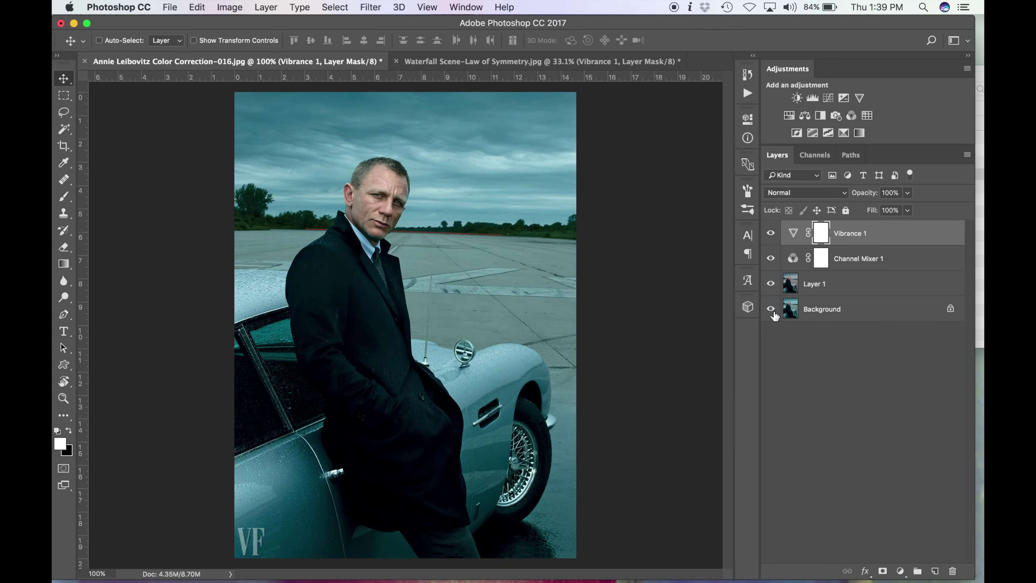
- Isolate the Background layer and restore the others to compare the original with the desaturated teal recreation
scroll(659, 334, "down", 2)
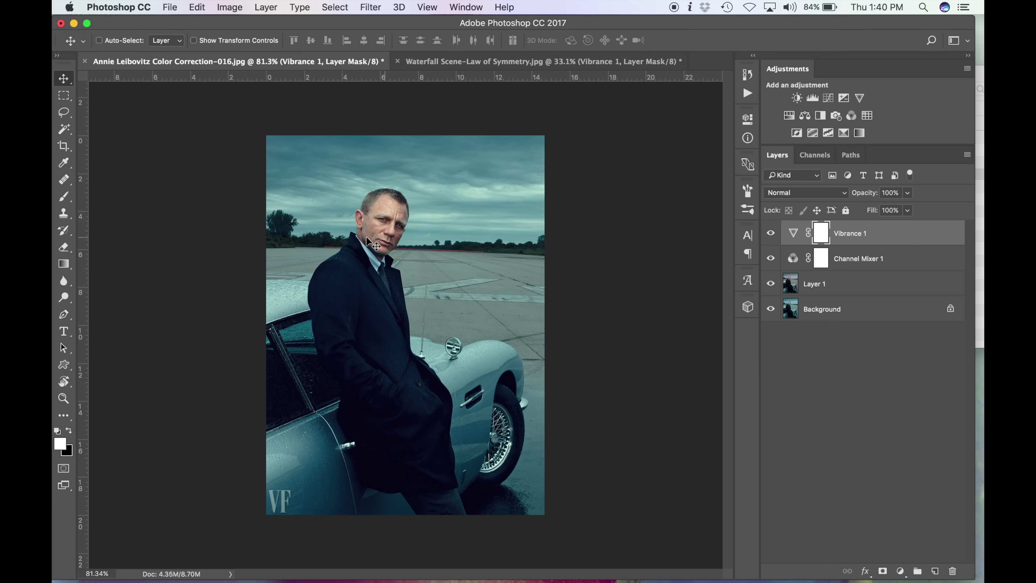
left_click(771, 309, "alt")
left_click(771, 309, "alt")
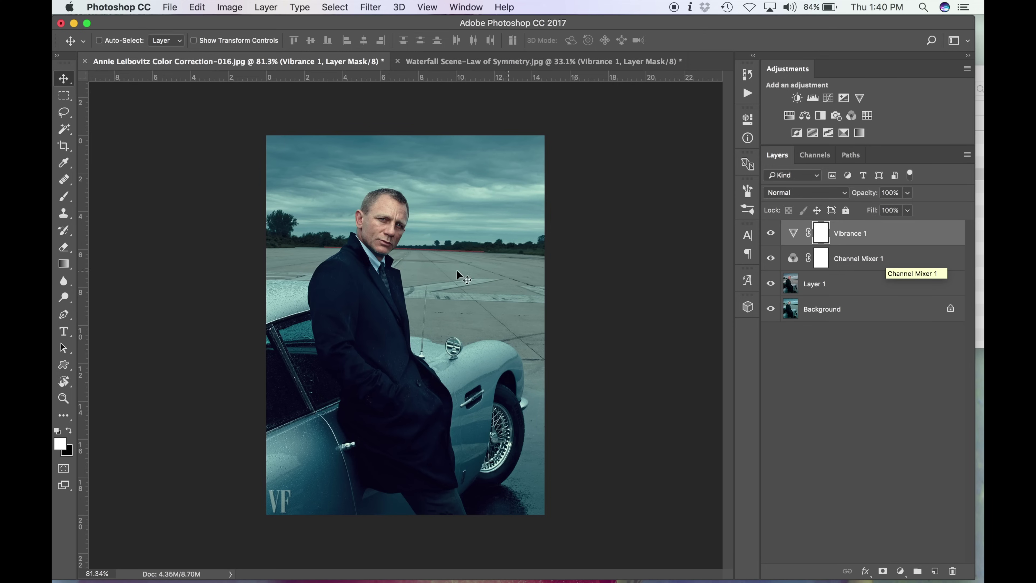
scroll(390, 347, "up", 4)
scroll(389, 347, "down", 3)
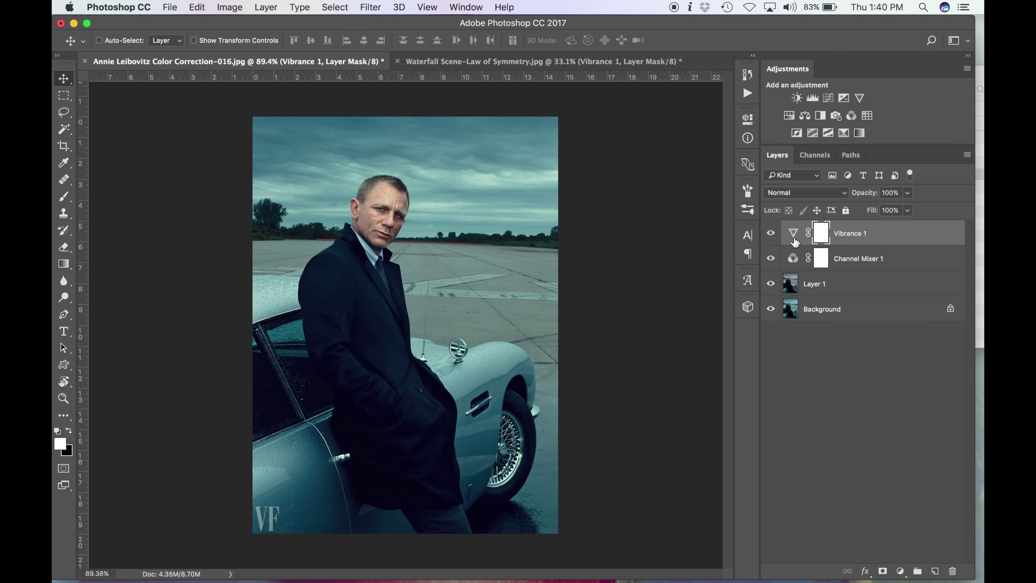
- Copy the Vibrance 1 and Channel Mixer 1 layers together into the Waterfall Scene-Law of Symmetry.jpg document
left_click(878, 263, "shift")
left_click(468, 70)
left_click_drag(467, 70, 472, 228)
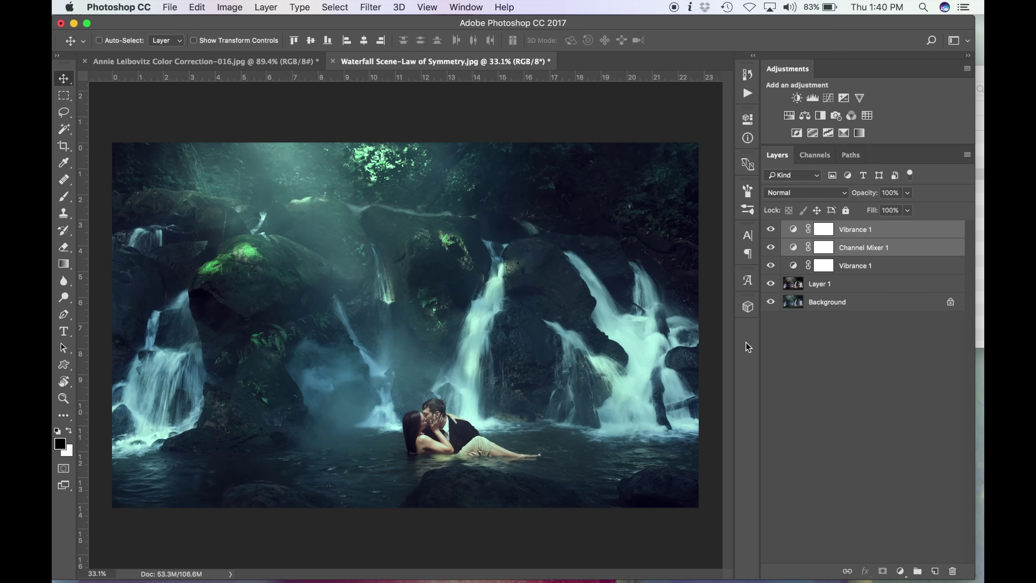
- Toggle the copied Channel Mixer and Vibrance layers to examine the teal toning on the waterfall photo
scroll(406, 325, "down", 3)
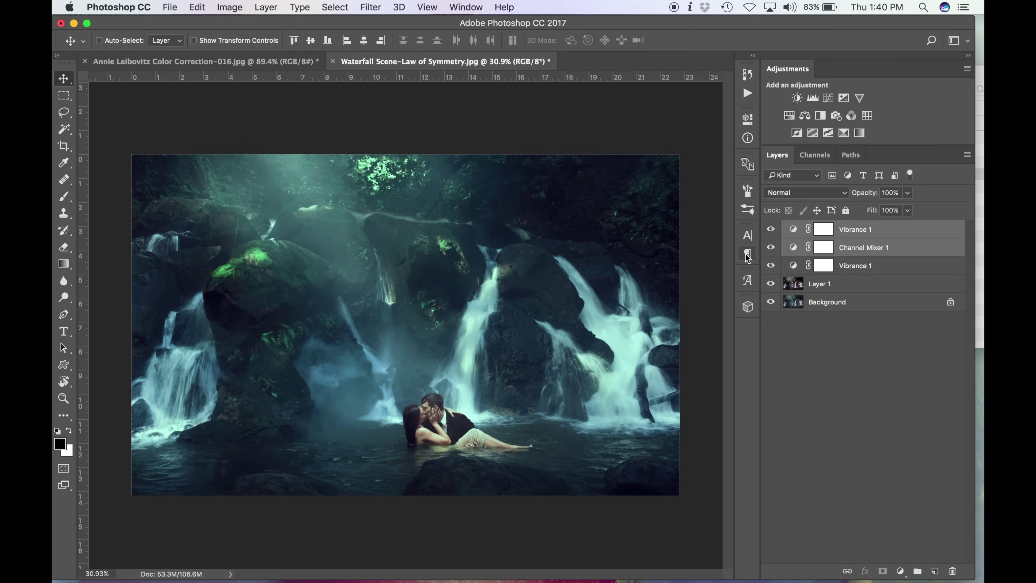
left_click_drag(771, 247, 771, 229)
scroll(480, 359, "up", 3)
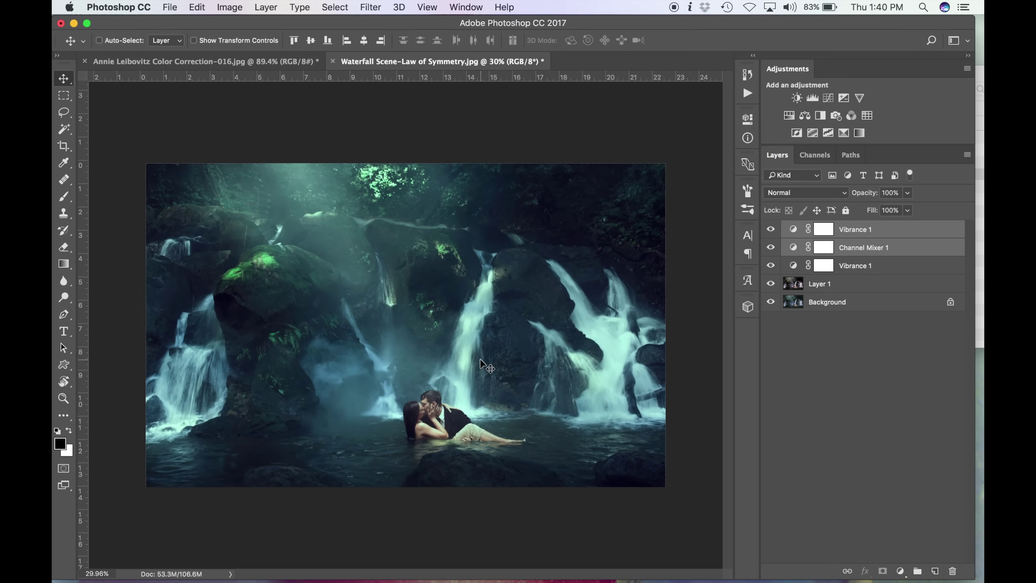
scroll(480, 358, "up", 2)
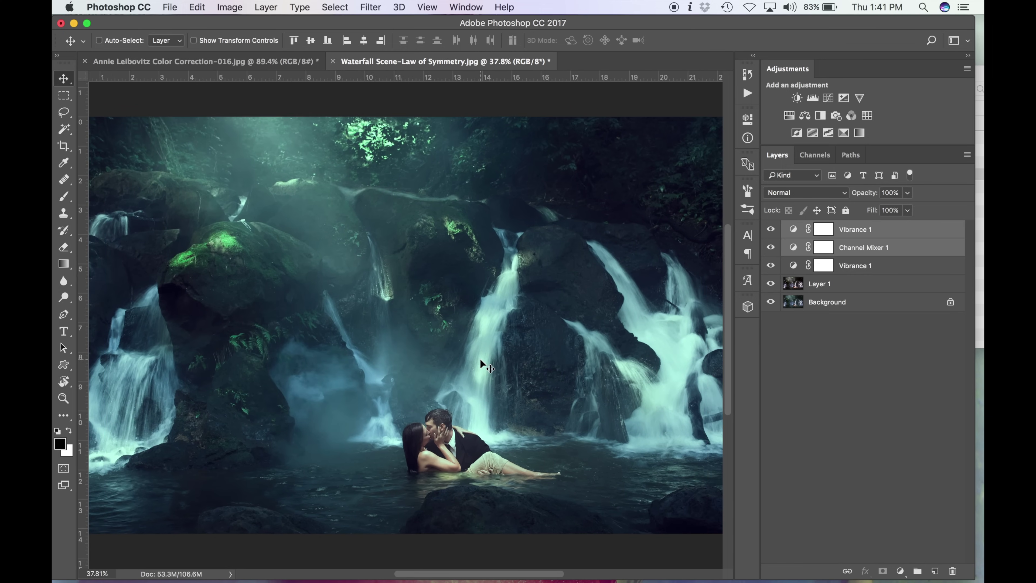
scroll(480, 359, "down", 2)
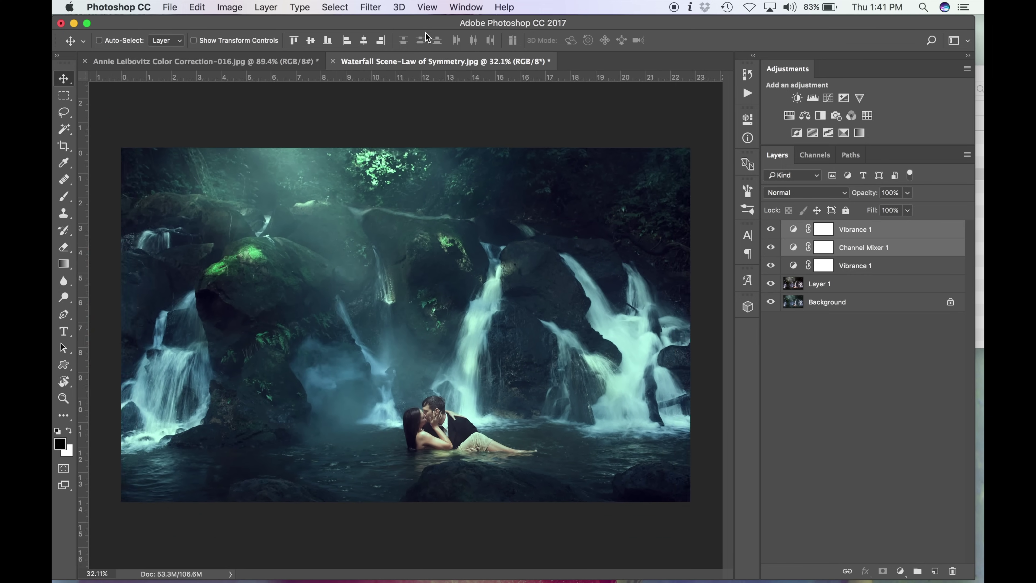
- Close the waterfall photo document without saving its changes
left_click(333, 61)
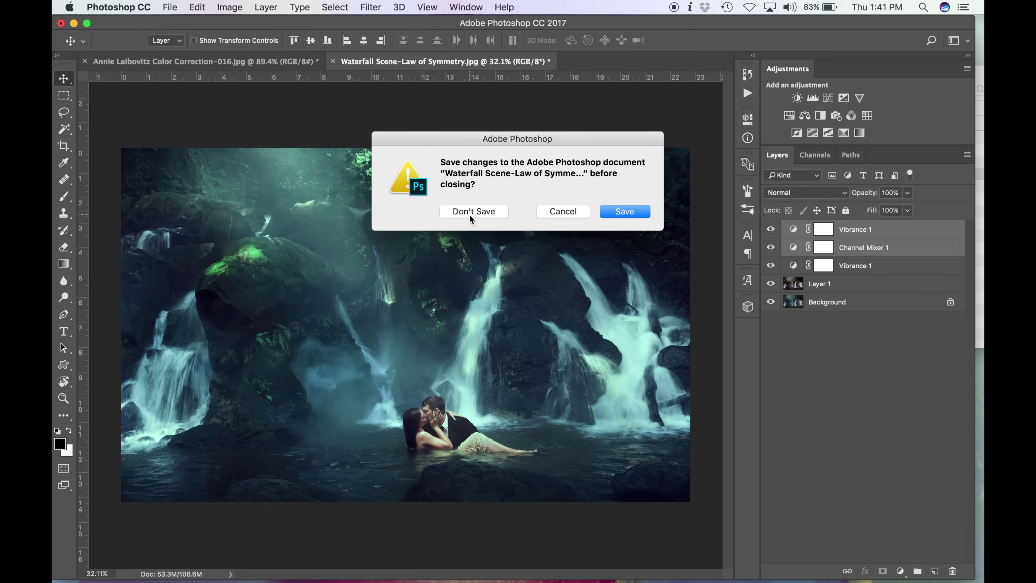
left_click(473, 211)
- Switch to Finder, open the Troublesome folder and open its Annie Leibovitz Color Correction photos in Photoshop
key("ctrl+Up")
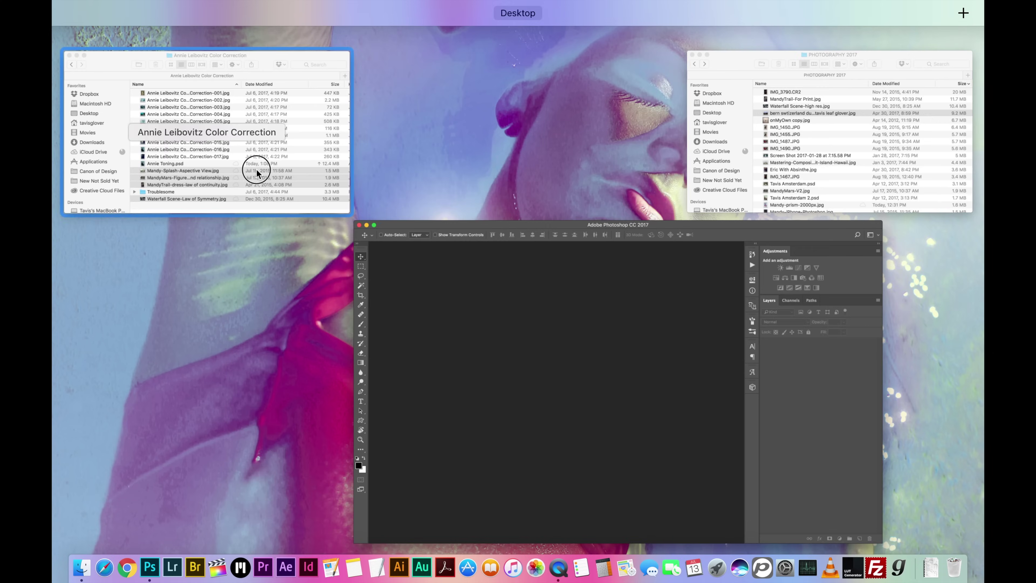
left_click(254, 166)
double_click(258, 314)
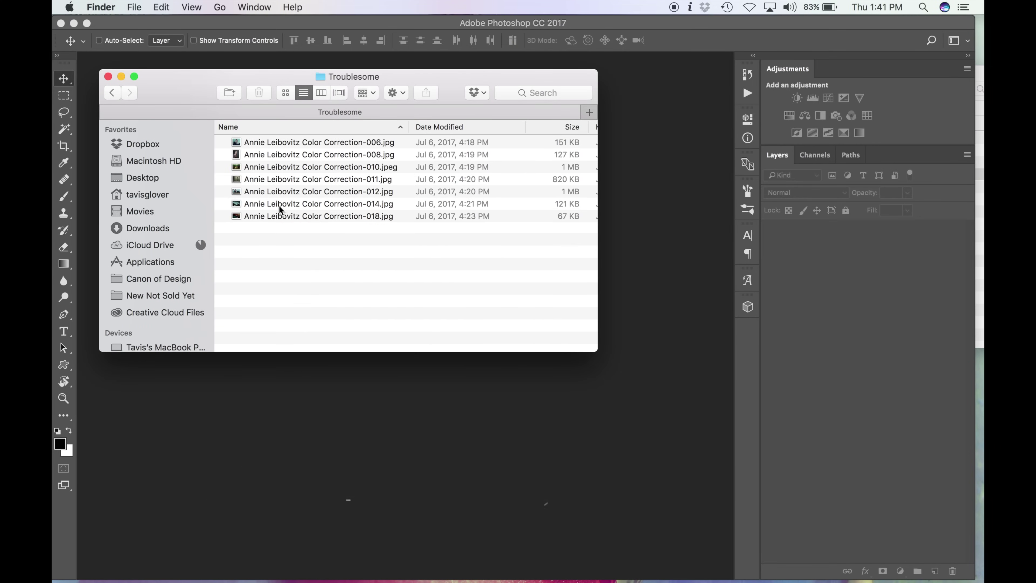
left_click_drag(290, 245, 150, 554)
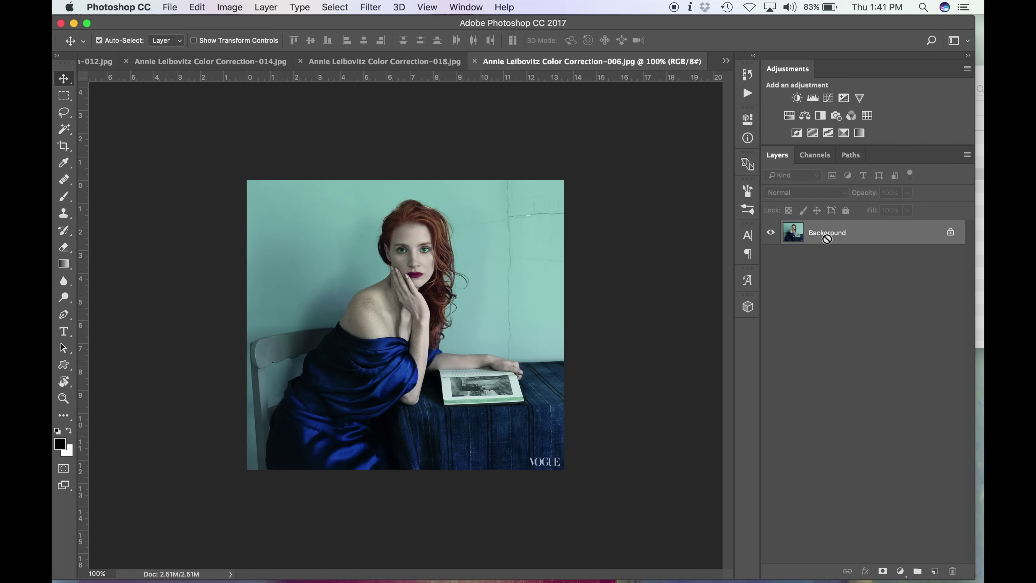
- Duplicate the Background layer of Annie Leibovitz Color Correction-006.jpg and add a Hue/Saturation adjustment layer with a slight positive hue shift
key("super+j")
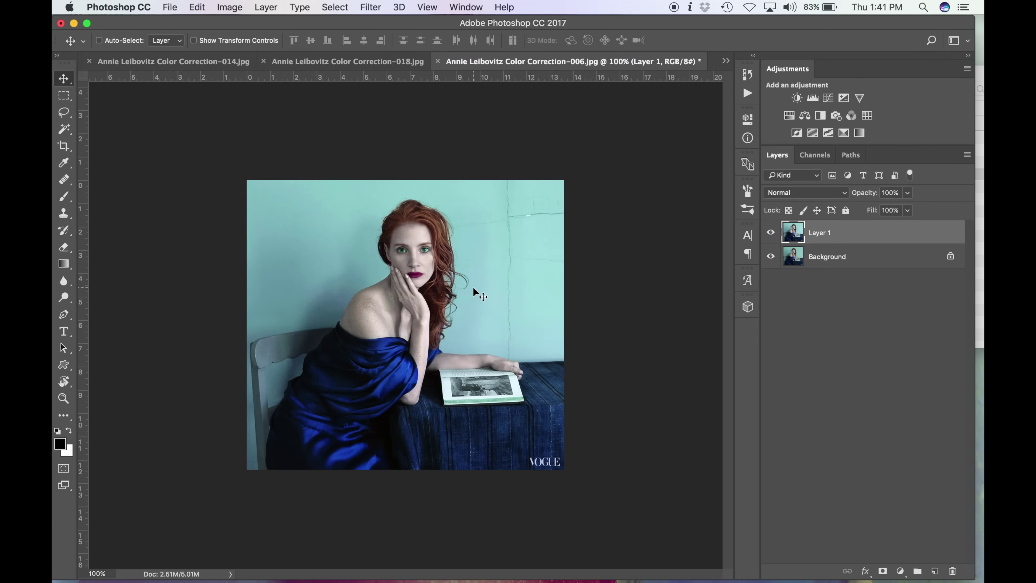
scroll(473, 287, "up", 3)
scroll(472, 287, "up", 2)
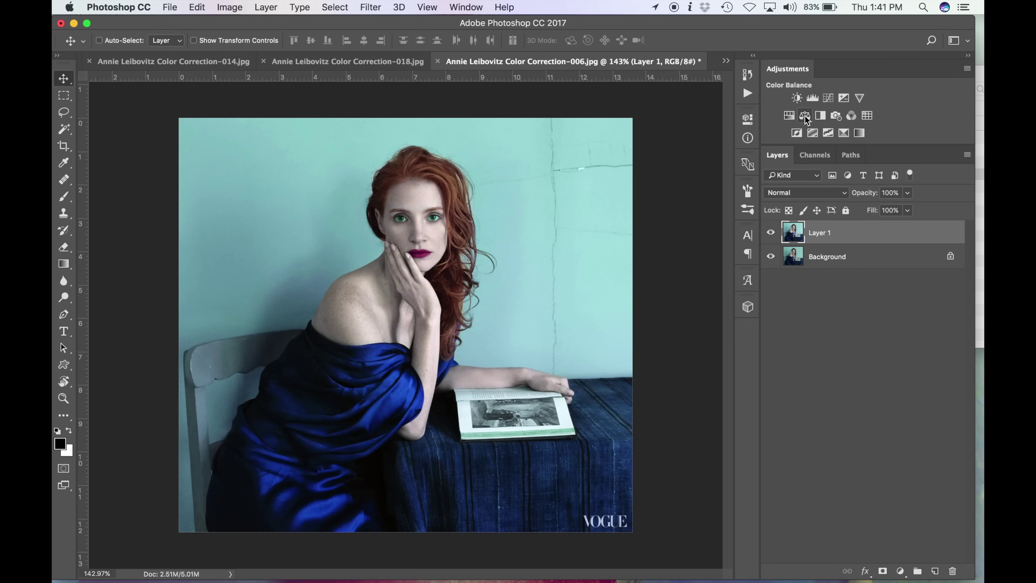
left_click(788, 119)
mouse_move(635, 202)
left_mouse_down()
mouse_move(622, 204)
mouse_move(643, 204)
left_mouse_up()
left_click(747, 119)
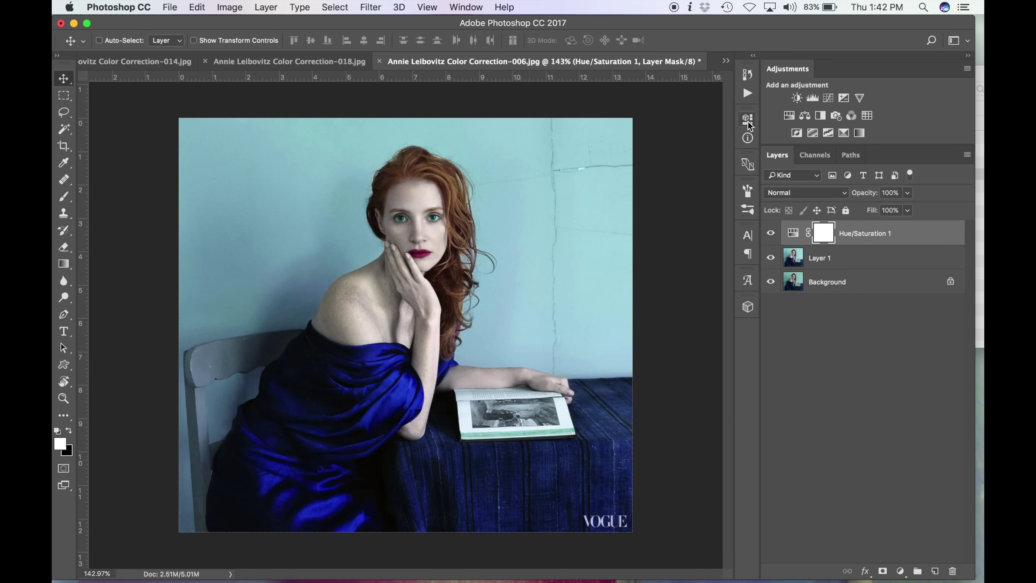
- Add a Vibrance adjustment layer above Hue/Saturation 1 and reduce its vibrance slightly
left_click(860, 96)
left_click_drag(636, 168, 623, 169)
scroll(705, 261, "down", 3)
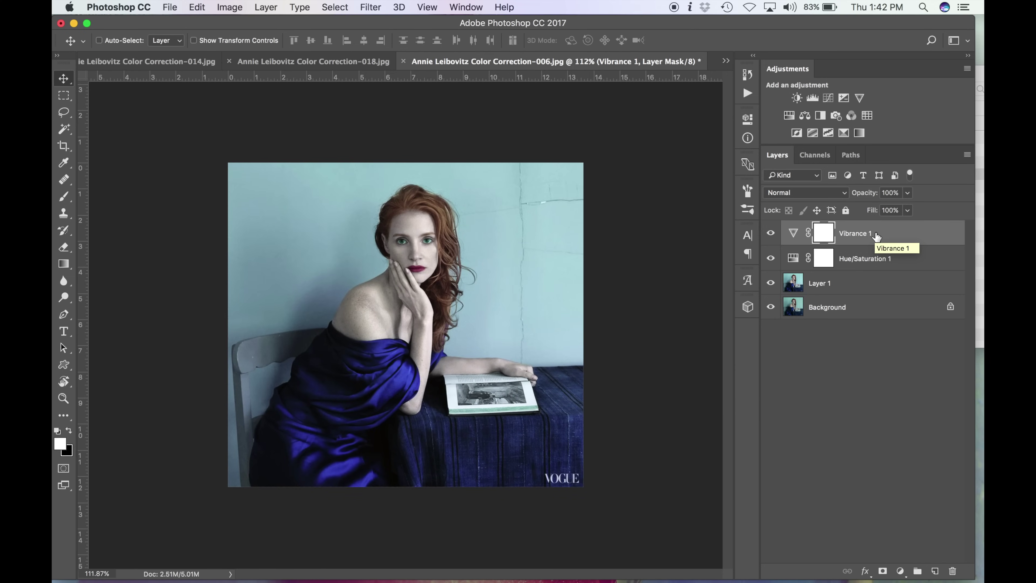
scroll(611, 306, "up", 3)
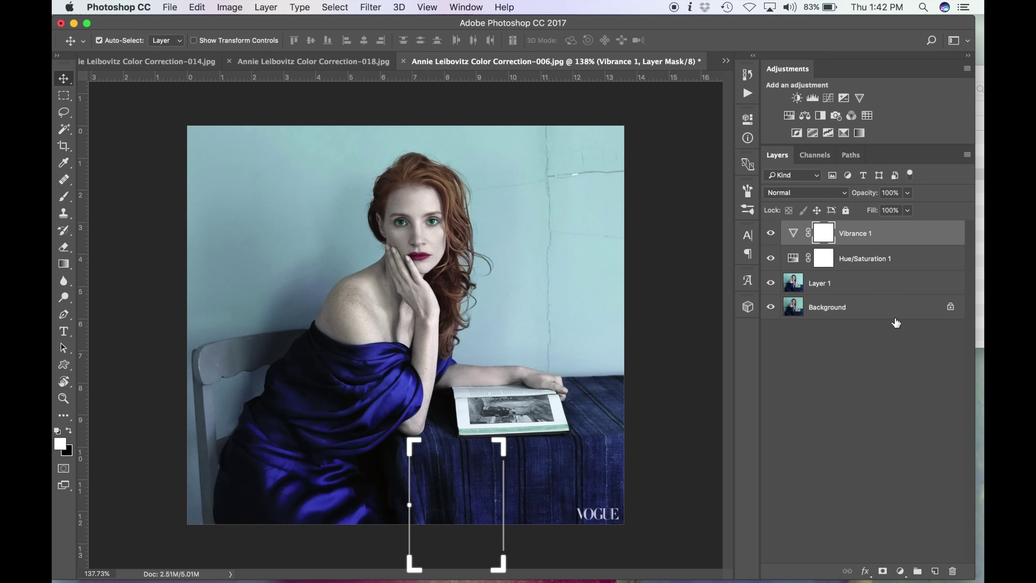
- Stamp all visible layers into a new top layer and compare the result with the original Background
key("super+alt+shift+e")
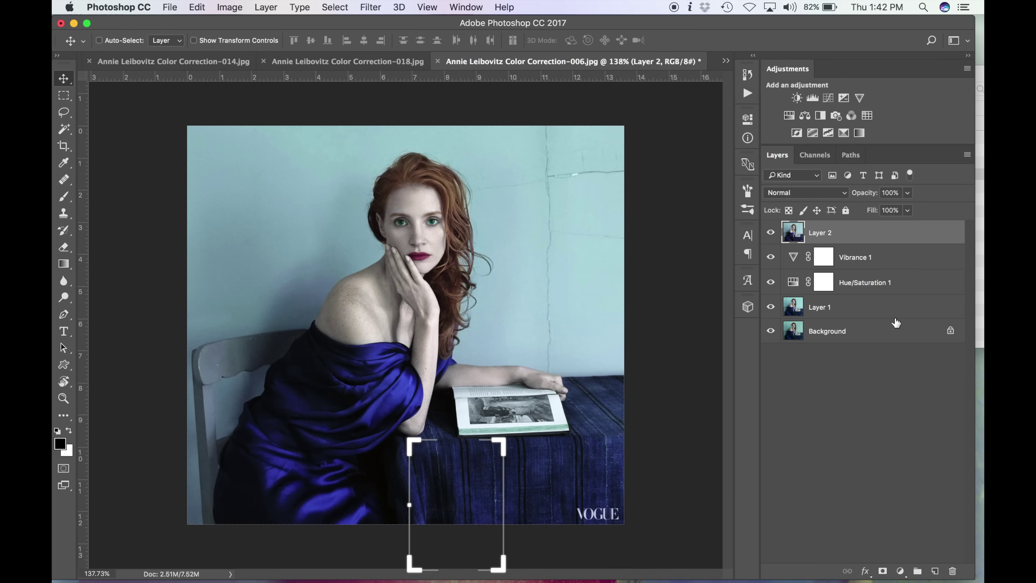
key("super+m")
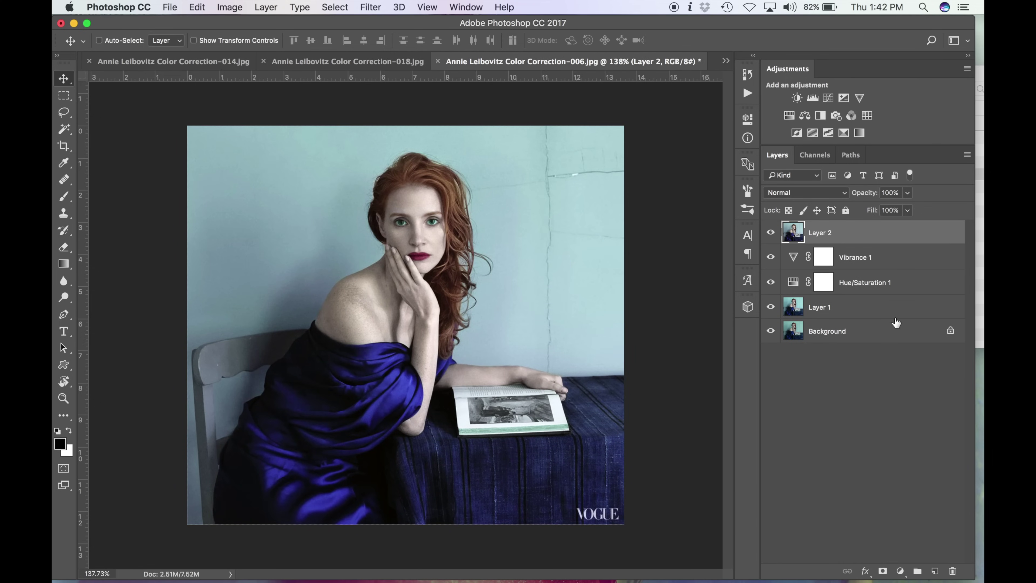
scroll(896, 323, "up", 3)
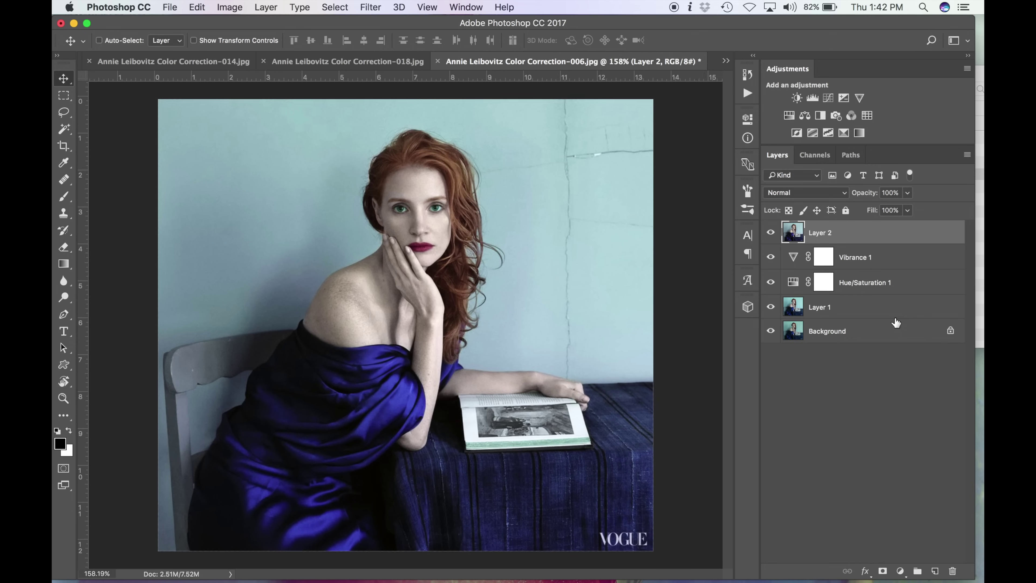
left_click(770, 332, "alt")
left_click(770, 332, "alt")
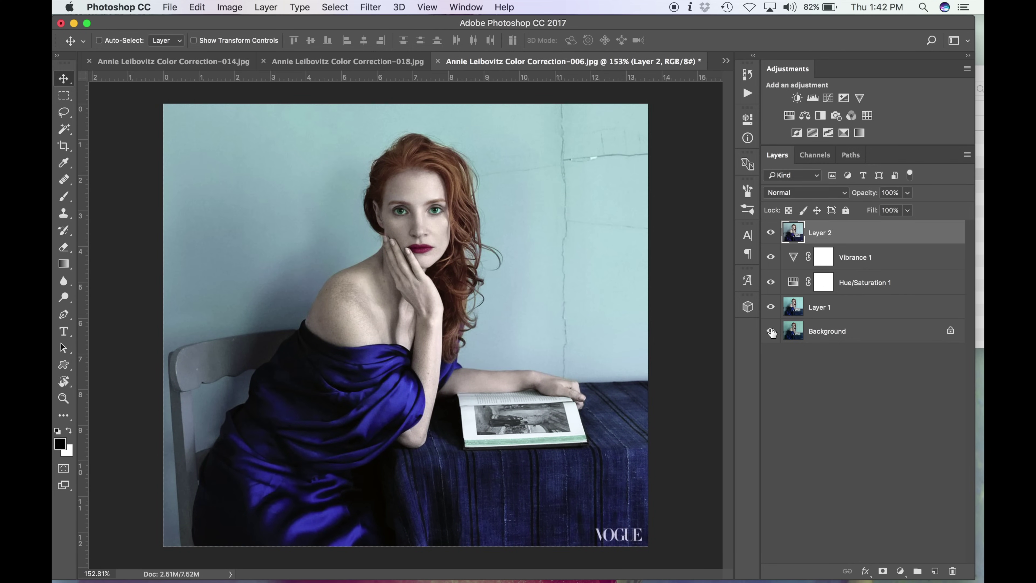
scroll(557, 312, "down", 2)
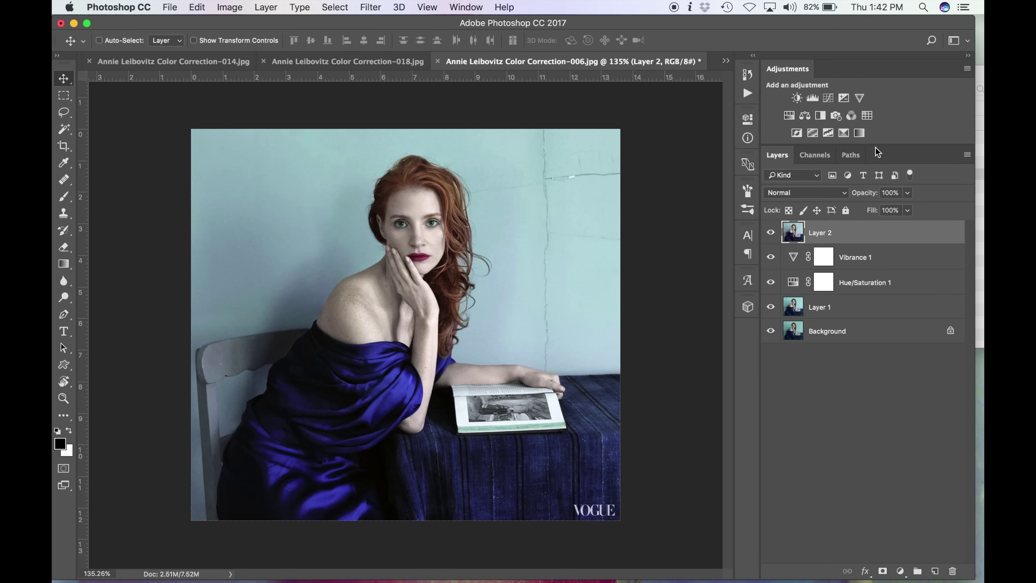
- Stack three Vibrance adjustment layers above Layer 2, leaving their vibrance and saturation at 0
double_click(859, 98)
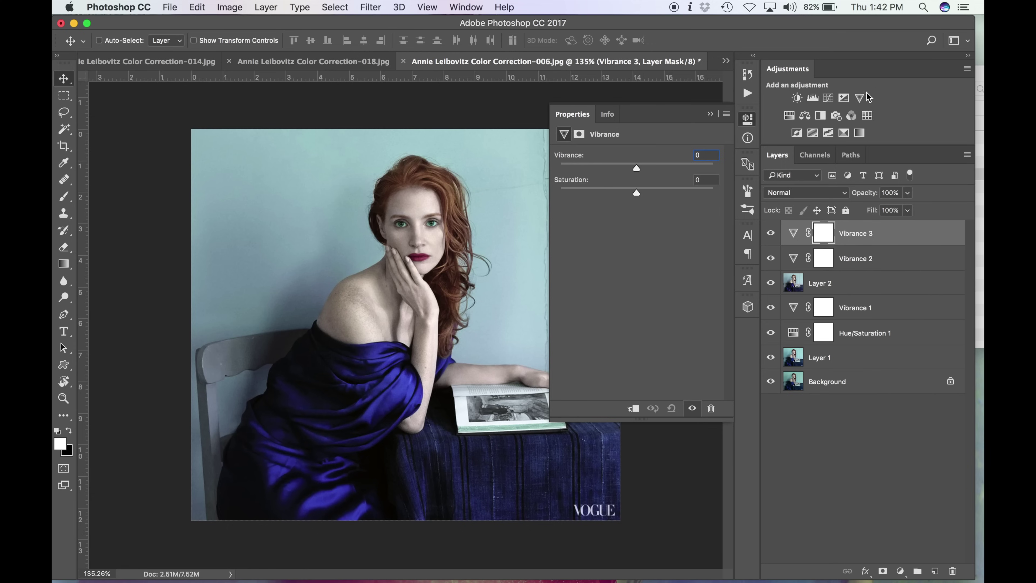
left_click(860, 98)
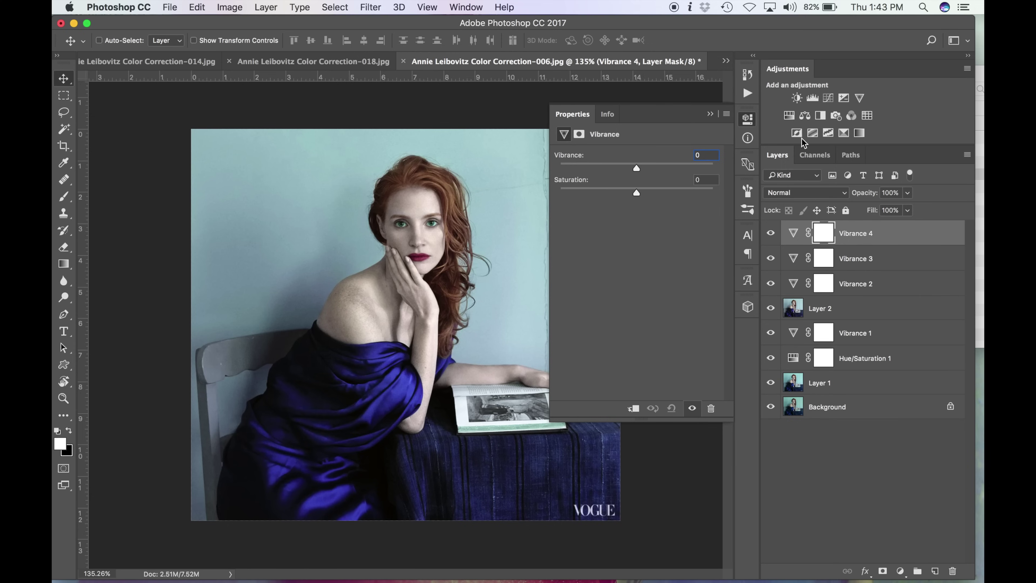
left_click(749, 120)
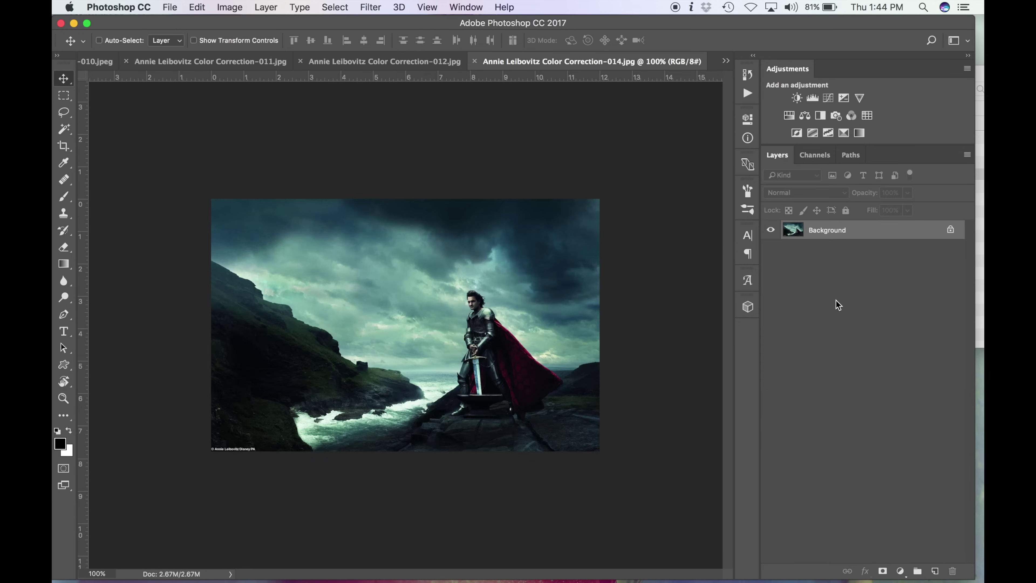
- Duplicate the Background layer of Annie Leibovitz Color Correction-014.jpg and apply Auto Color to the copy
key("super+j")
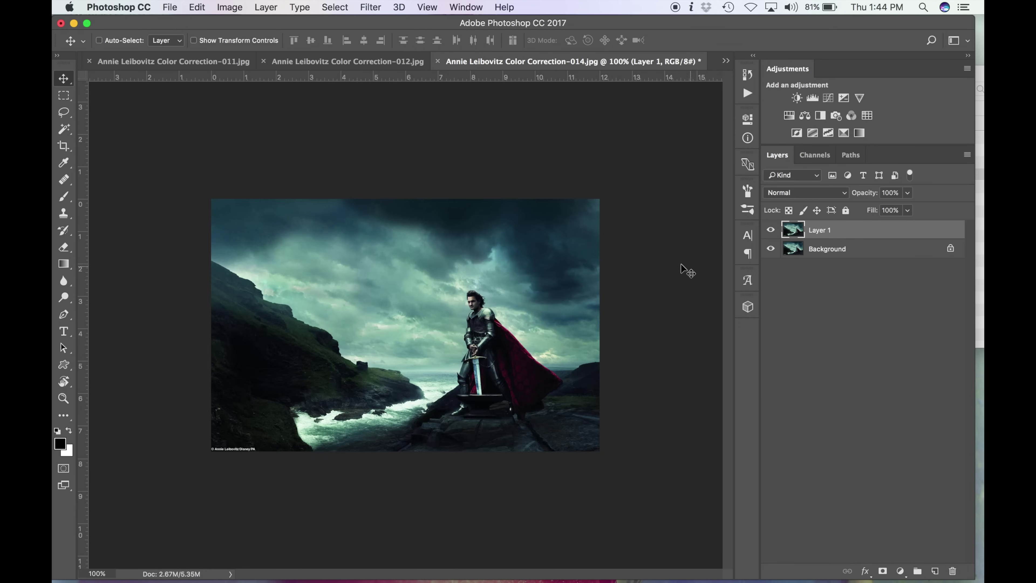
key("shift+super+b")
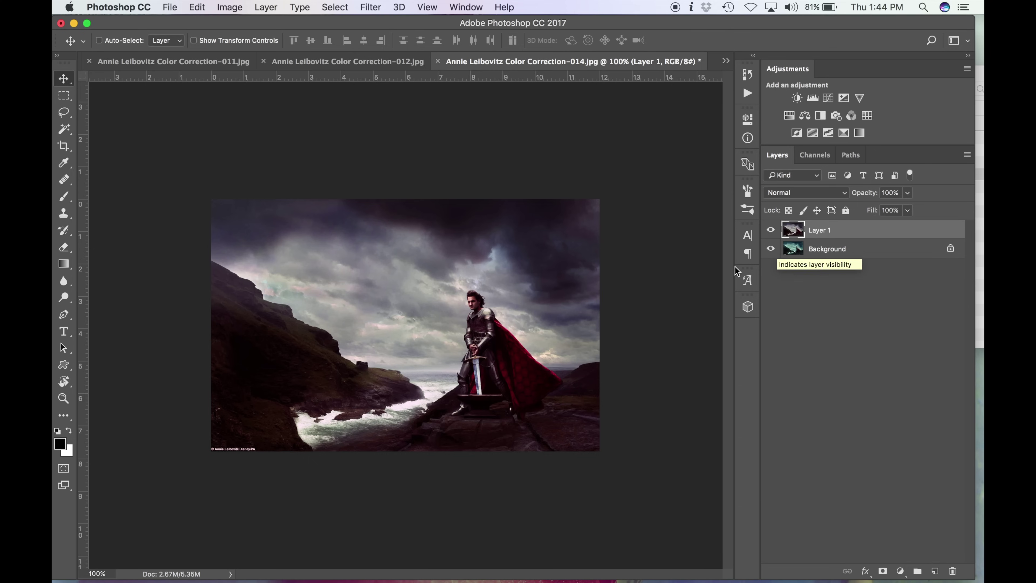
- Add a Brightness/Contrast adjustment layer above Layer 1, raising the brightness and lowering the contrast
scroll(775, 261, "up", 3)
left_click(796, 98)
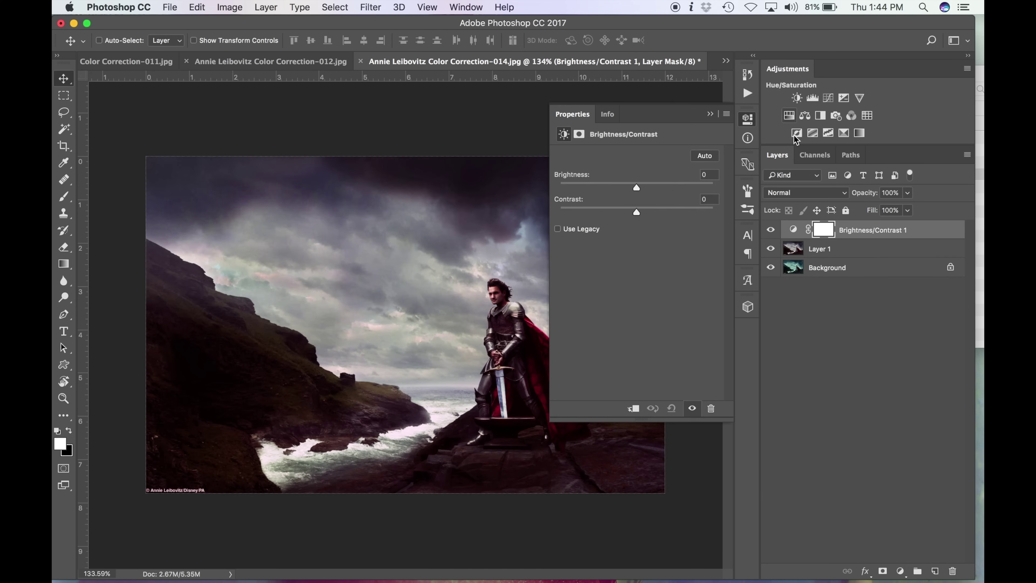
left_click(656, 186)
left_click_drag(656, 187, 576, 214)
left_click(747, 119)
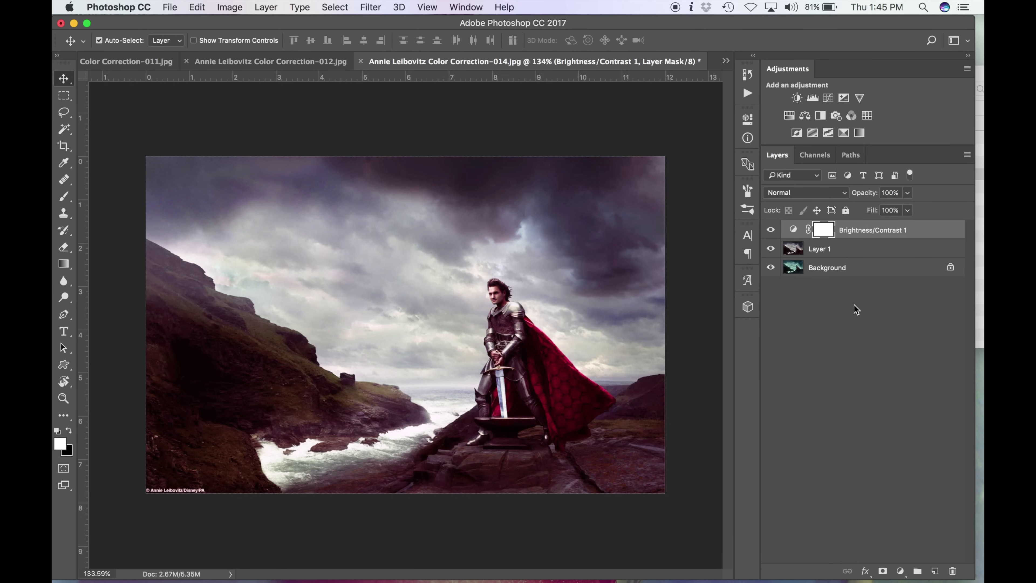
- Apply Auto Color to a new top layer stamped from all visible layers and compare the result with the original Background
key("super+alt+shift+e")
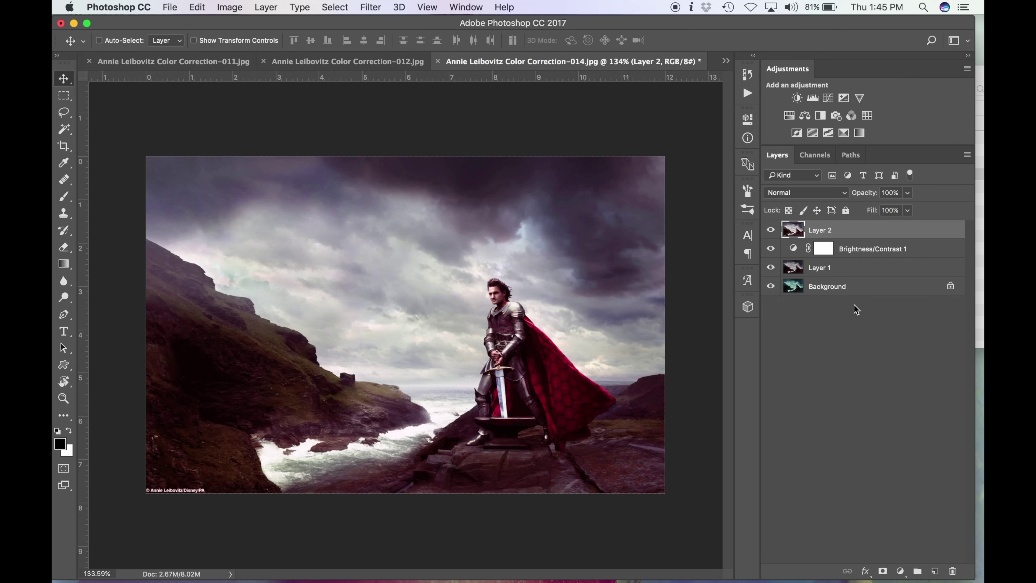
key("super+shift+b")
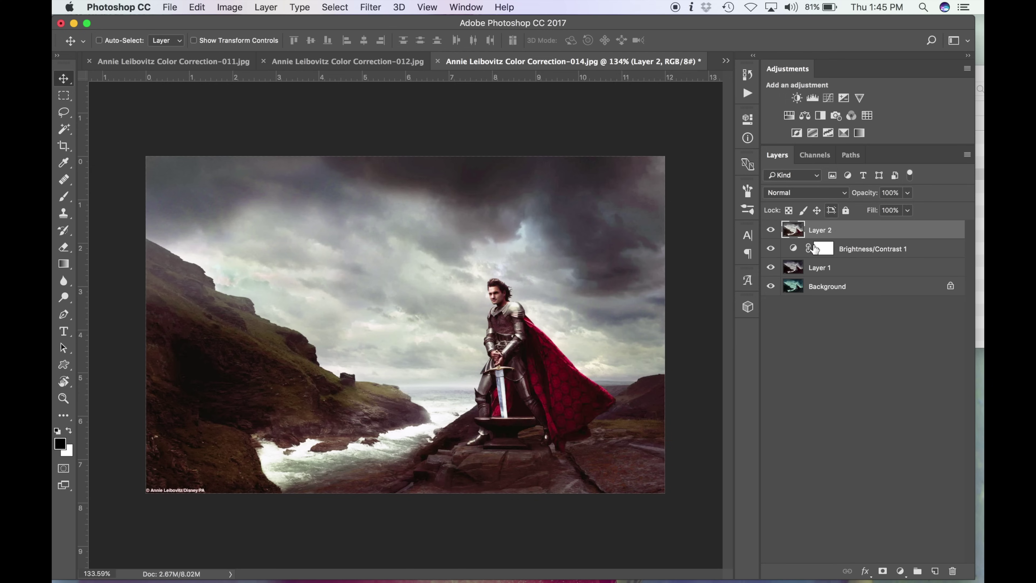
left_click(771, 286, "alt")
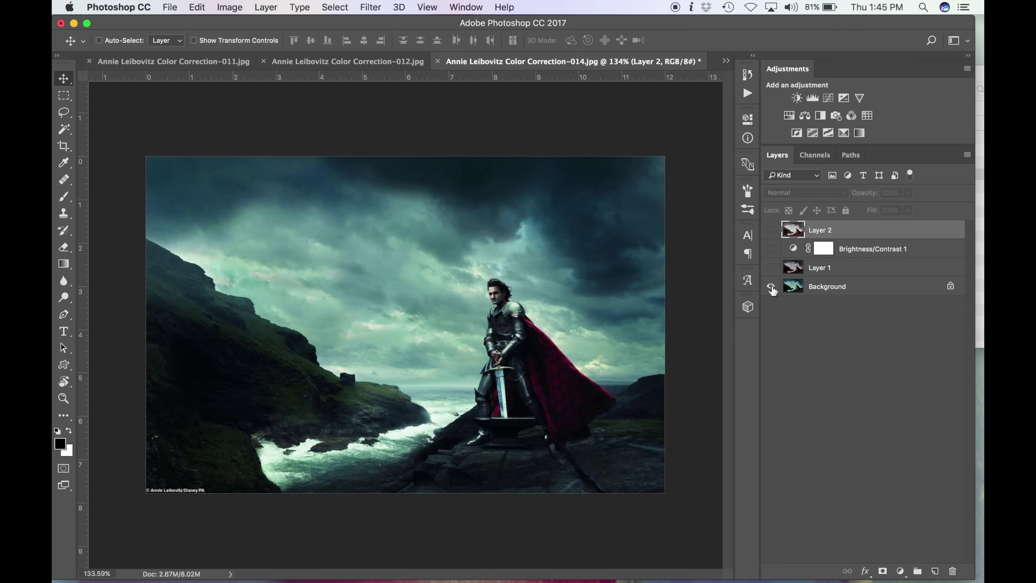
left_click(771, 286, "alt")
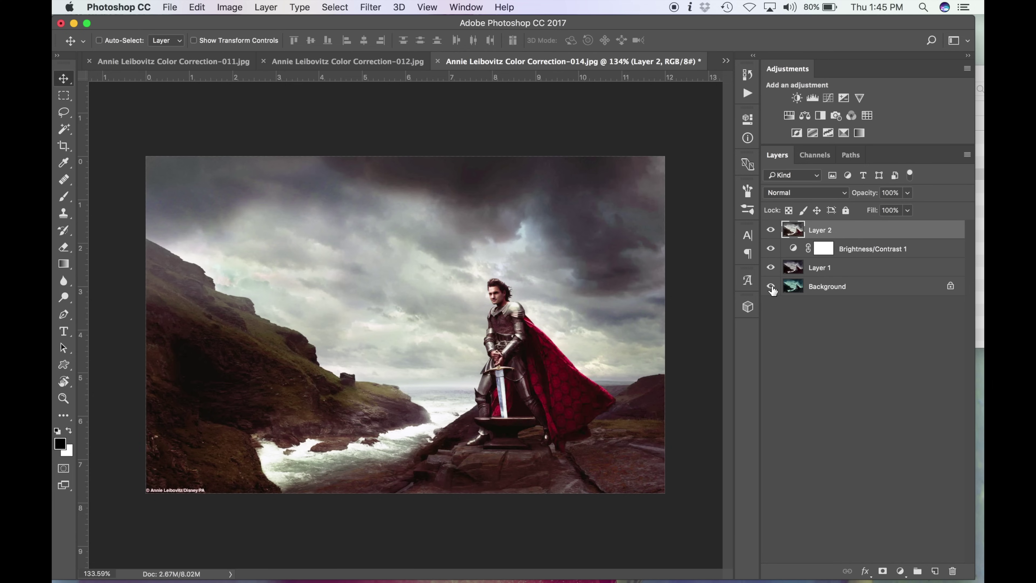
left_click(770, 287, "alt")
left_click(770, 287, "alt")
left_click(770, 287, "alt")
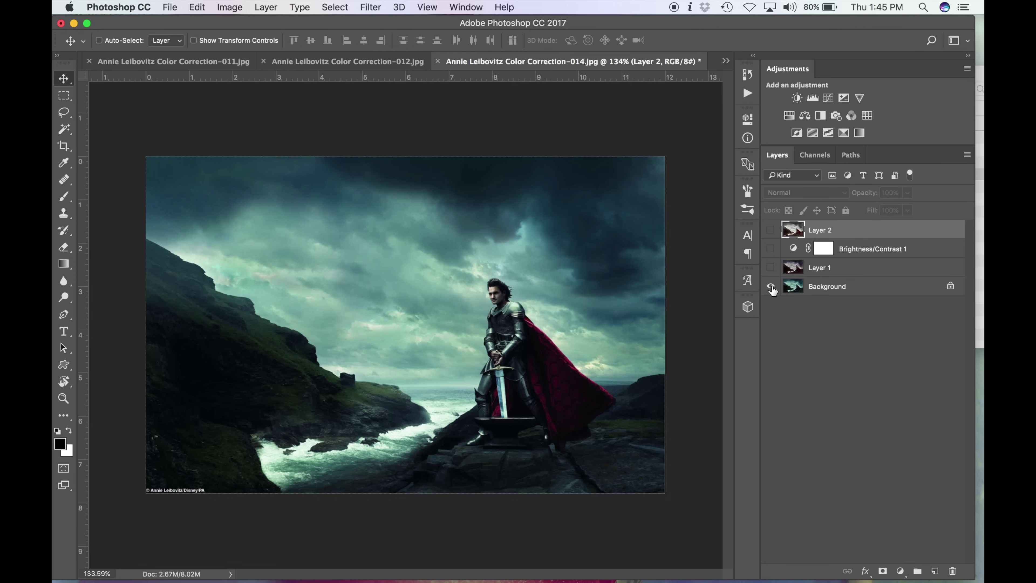
left_click(770, 286, "alt")
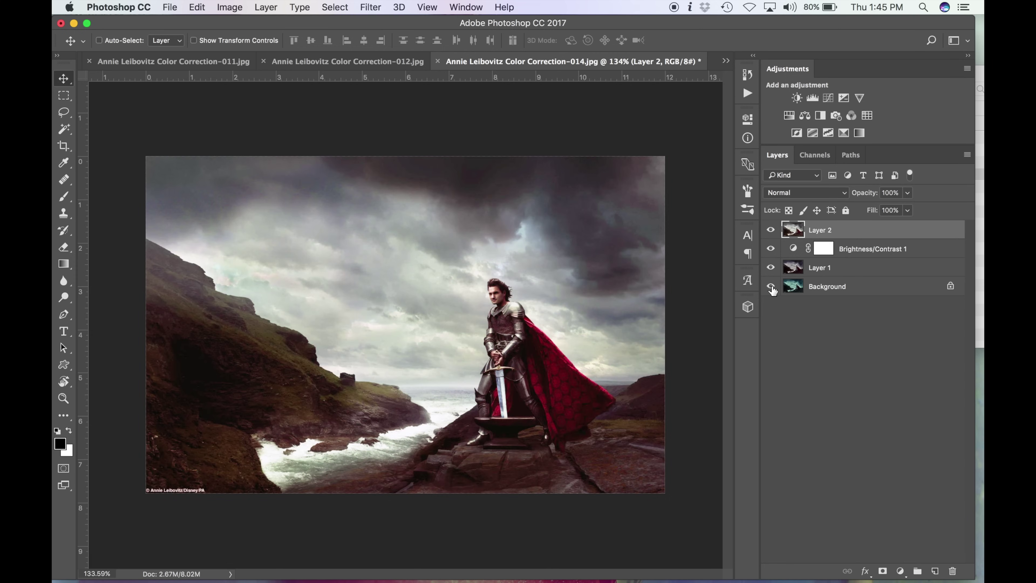
- In Annie Leibovitz Color Correction-011.jpg, duplicate the Background layer and crop off the blue-edged strip along the photo's left side
key("super+w")
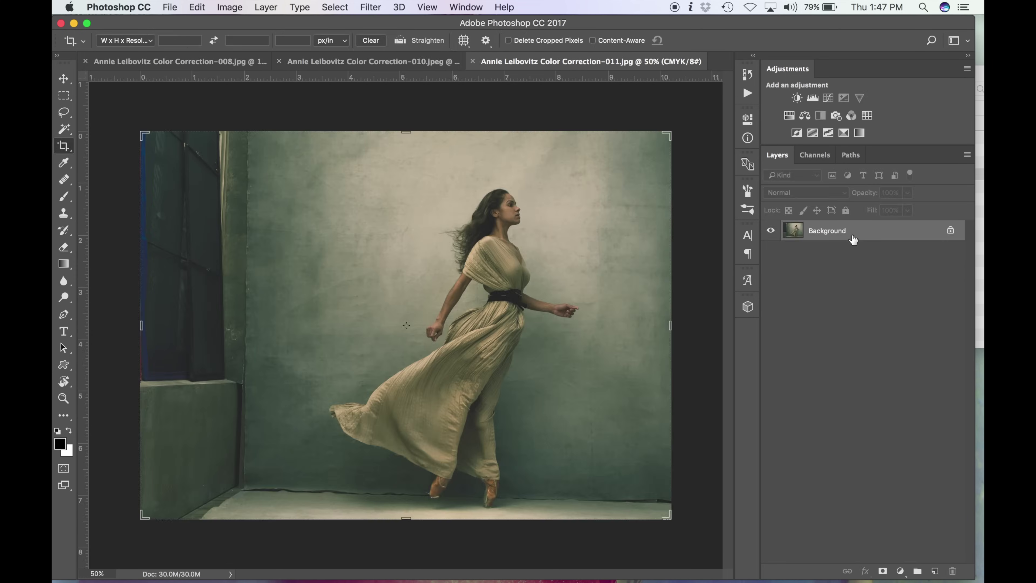
key("v")
key("super+j")
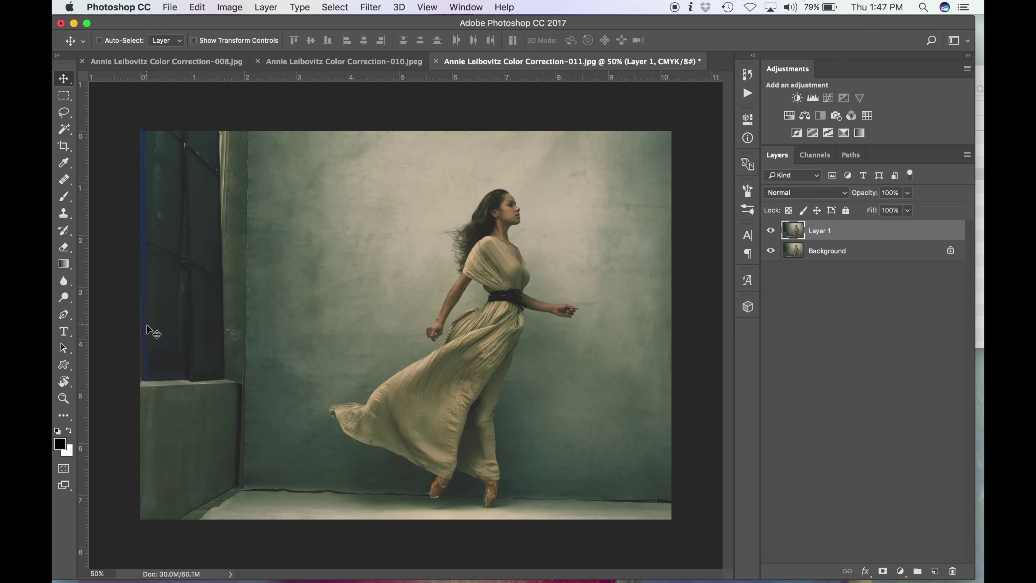
key("c")
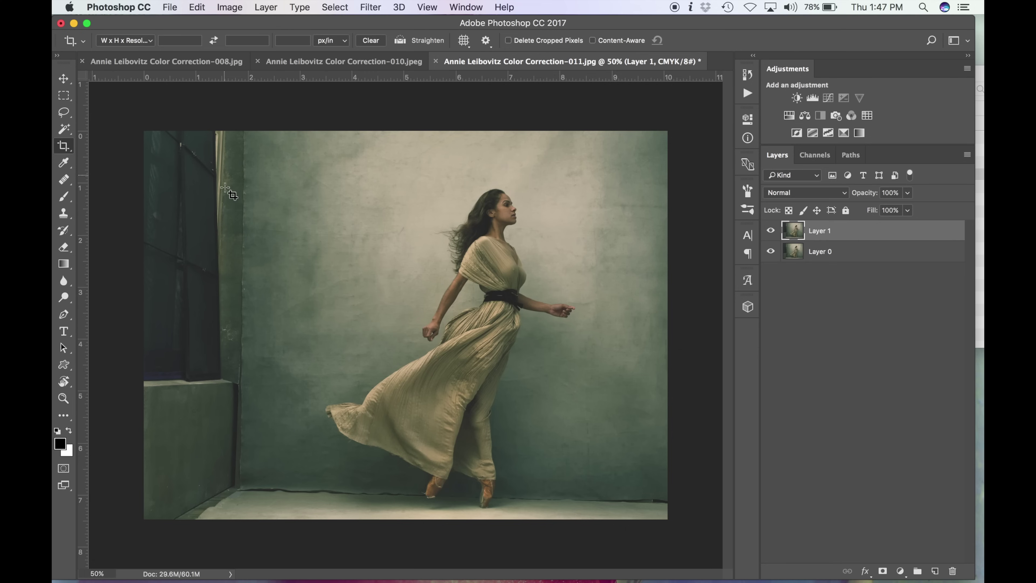
- Clone over the bright vertical frame edge beside the dark window using a 213-pixel Clone Stamp at 50% opacity and 20% flow
key("s")
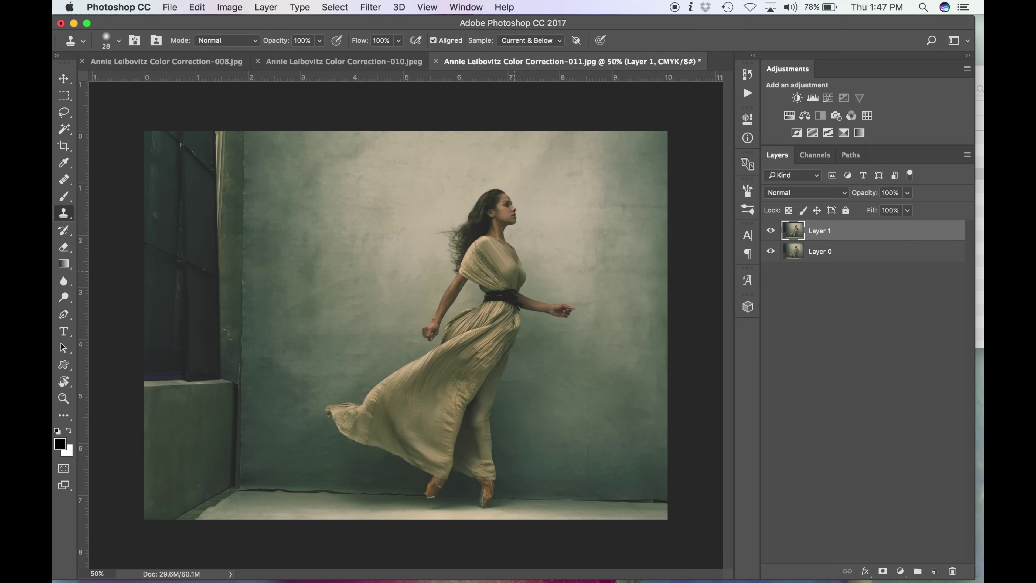
left_click_drag(261, 179, 282, 181)
key("5")
key("shift+2")
mouse_move(196, 206)
left_mouse_down()
mouse_move(219, 159)
mouse_move(218, 134)
mouse_move(219, 182)
left_mouse_up()
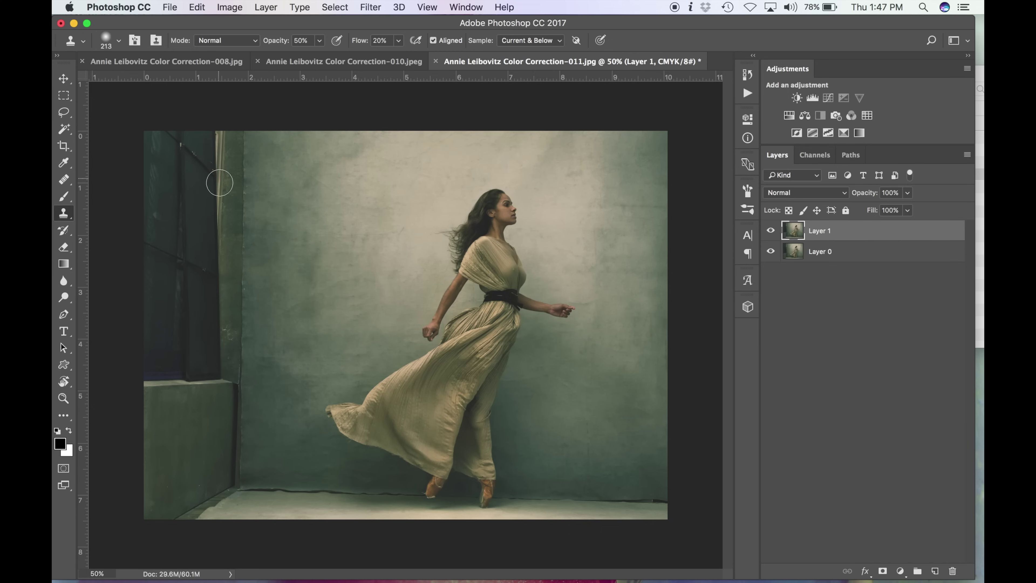
left_click(195, 208, "alt")
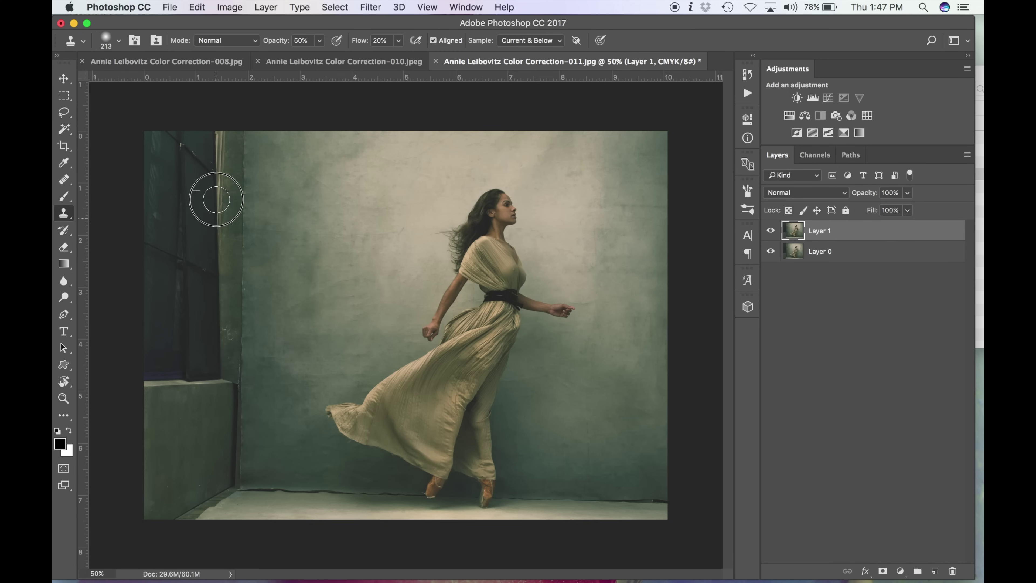
mouse_move(217, 189)
left_mouse_down()
mouse_move(222, 140)
mouse_move(218, 168)
mouse_move(219, 123)
left_mouse_up()
- Stamp the visible layers into a new layer and add a Brightness/Contrast adjustment above it, raising both brightness and contrast
scroll(385, 252, "down", 1)
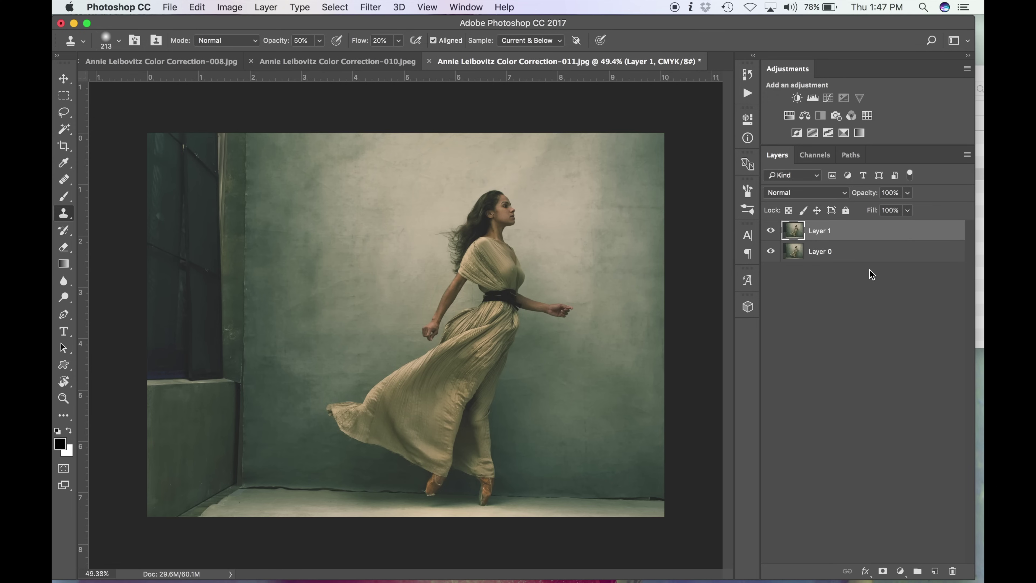
key("super+alt+shift+e")
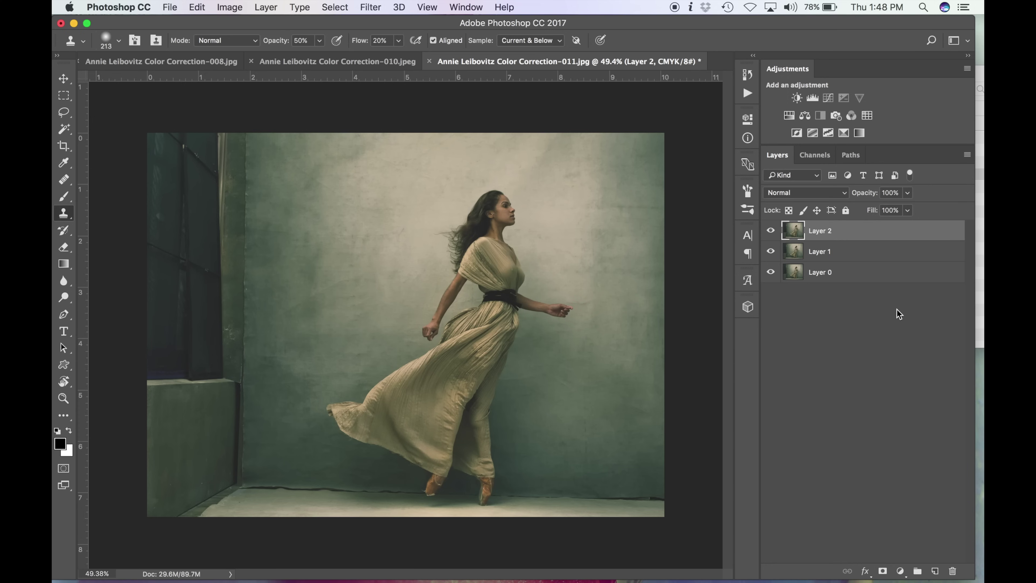
left_click(796, 98)
left_click_drag(654, 208, 653, 209)
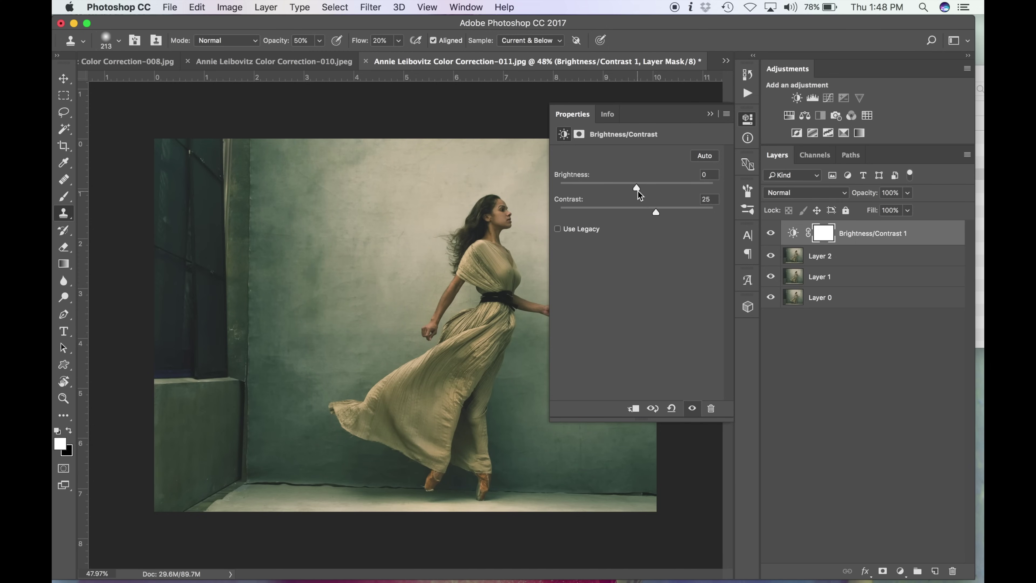
left_click_drag(637, 191, 650, 214)
left_click(897, 351)
- Stamp all visible layers into a new top layer and add a Curves adjustment layer above it
key("super+alt+shift+e")
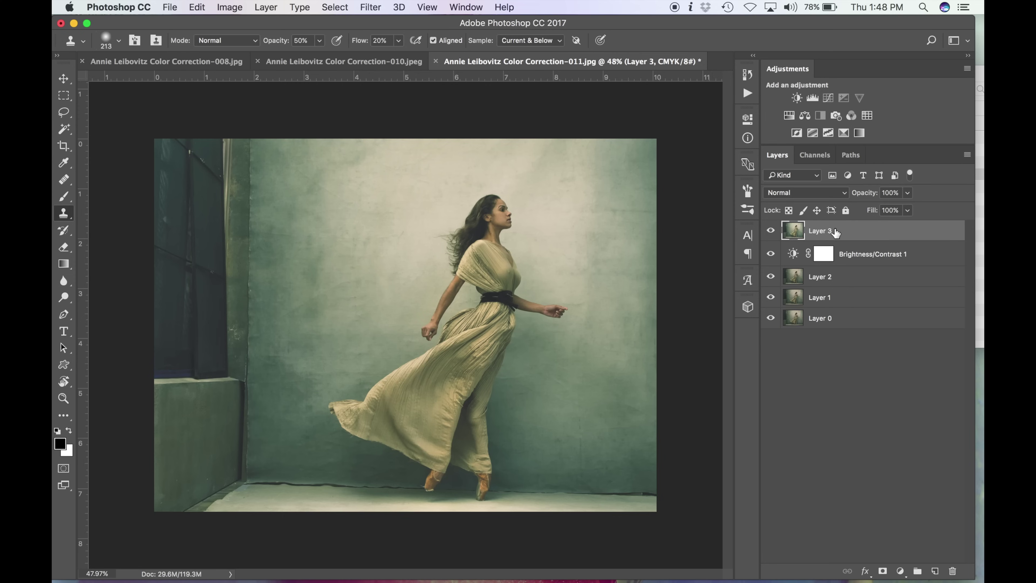
left_click(829, 97)
left_click(630, 171)
- Convert the image to RGB Color mode without merging the layers, discarding the Curves adjustment layer
left_click(265, 7)
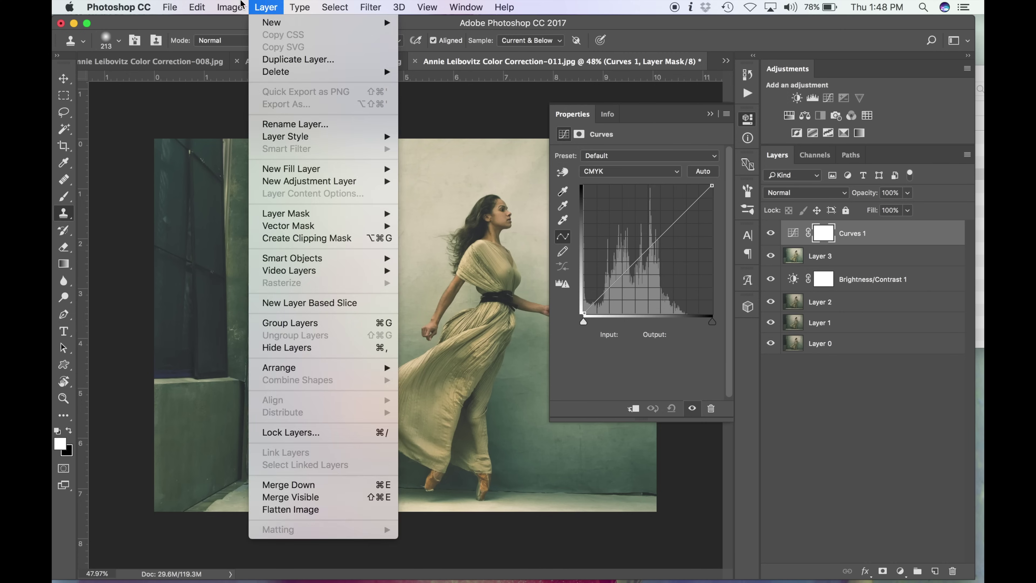
mouse_move(240, 5)
mouse_move(244, 23)
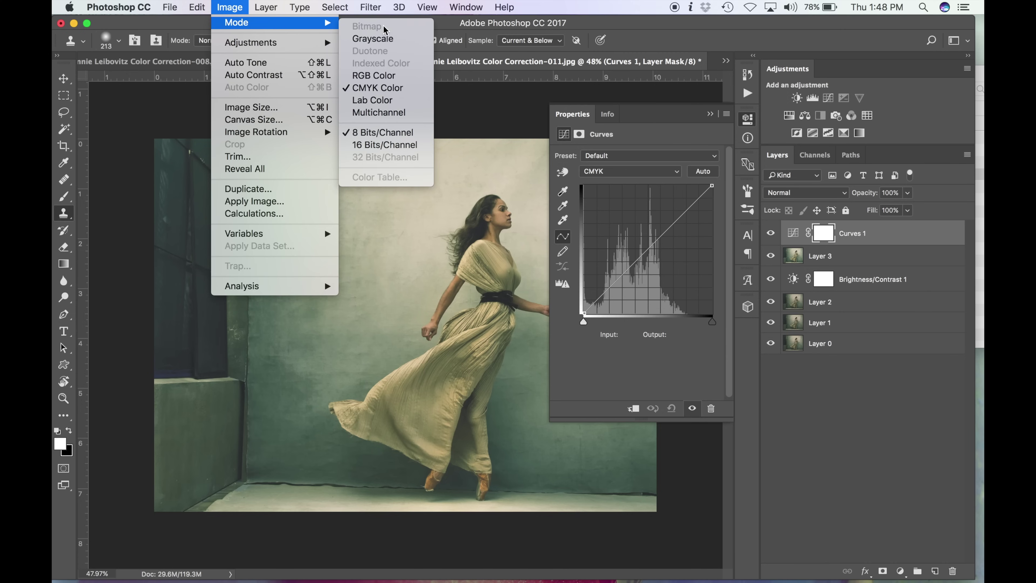
left_click(394, 77)
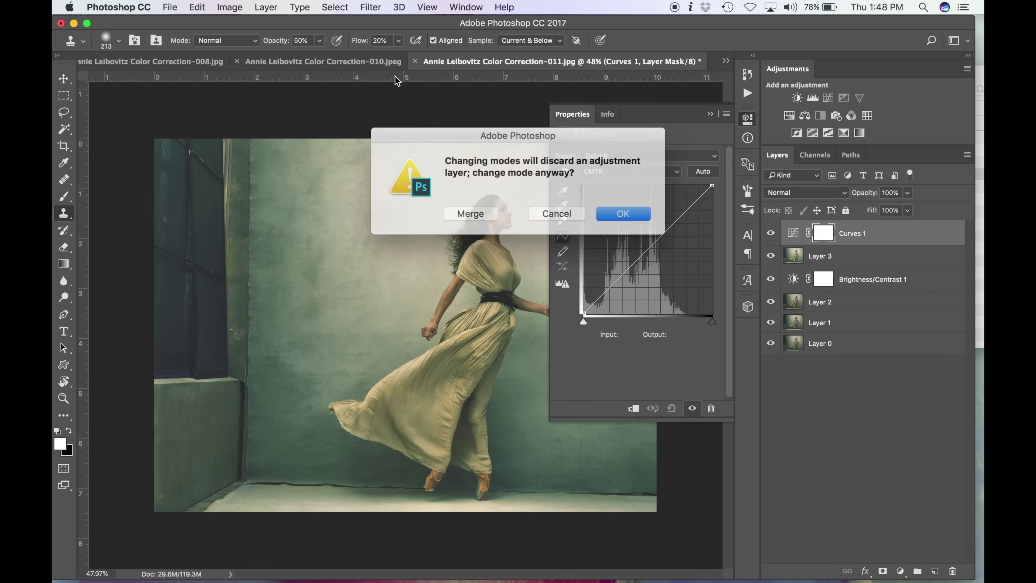
left_click(616, 211)
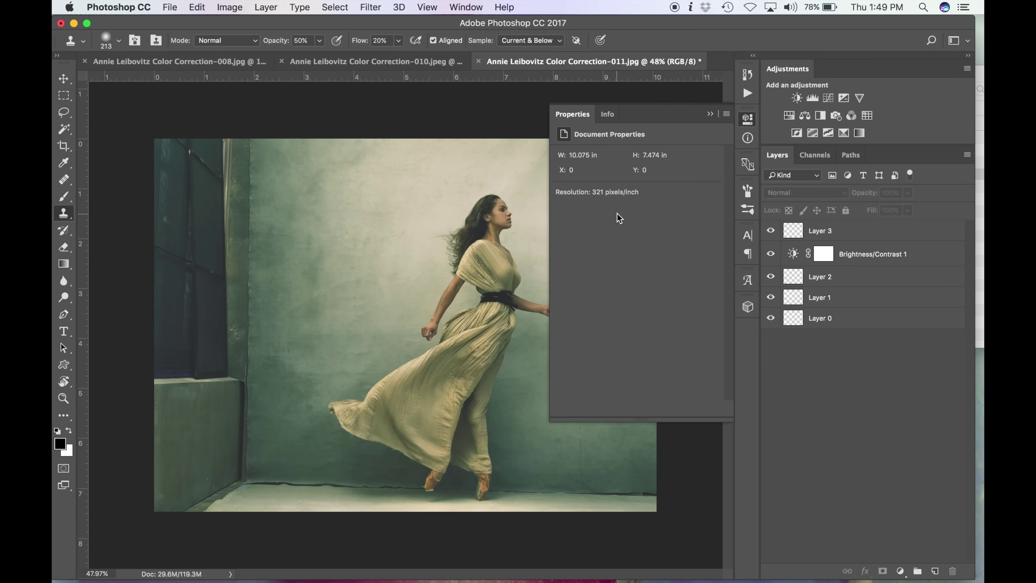
- Apply Auto Color to Layer 3 and reduce its opacity to 61%
left_click(844, 237)
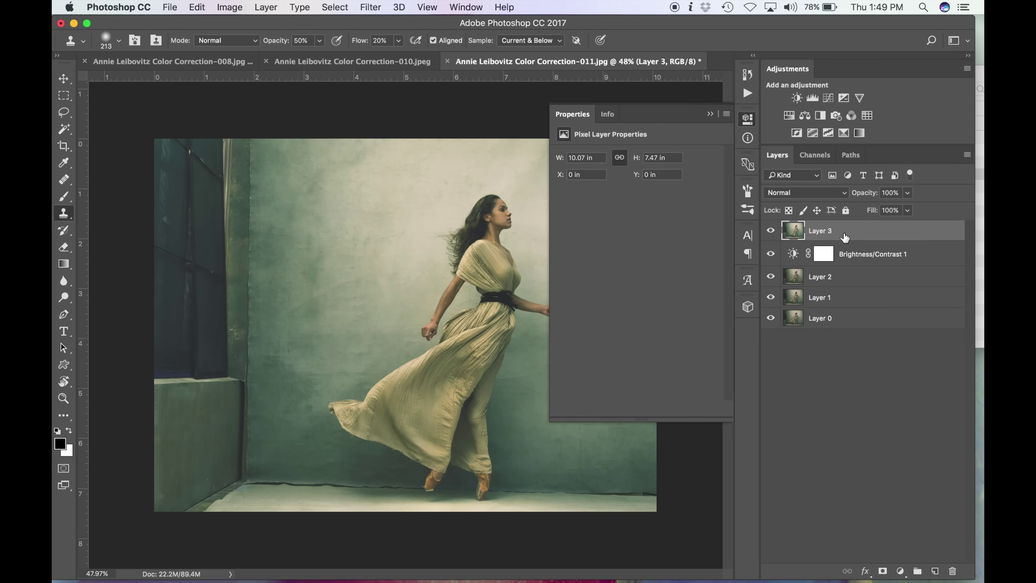
key("super+shift+b")
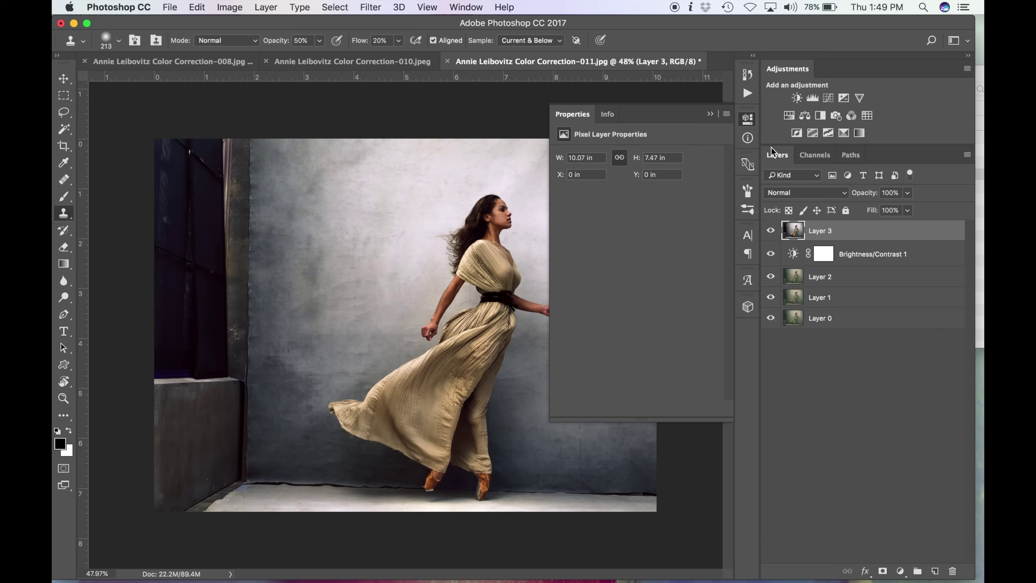
left_click(822, 226)
left_click(747, 118)
left_click(229, 7)
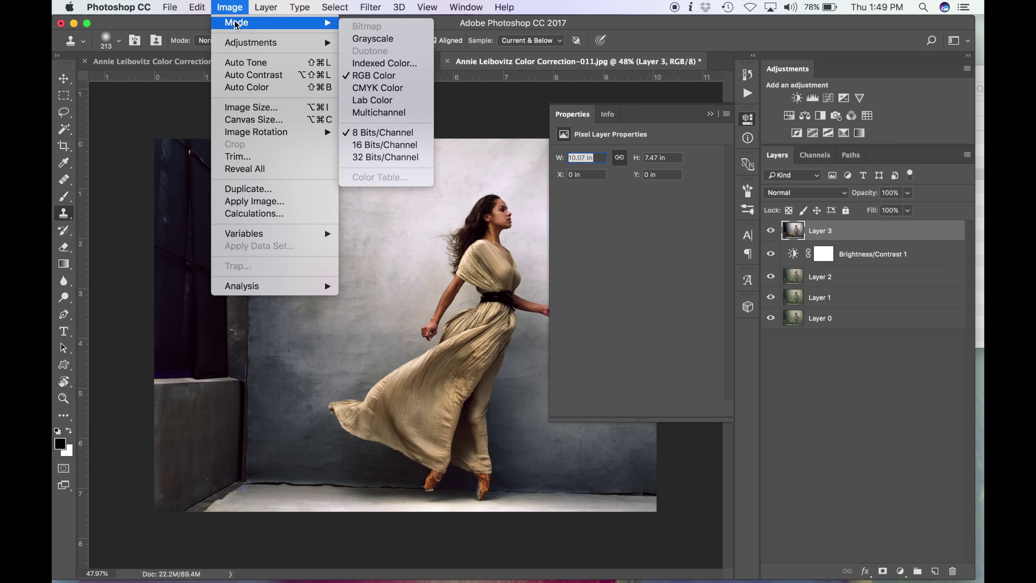
left_click(230, 6)
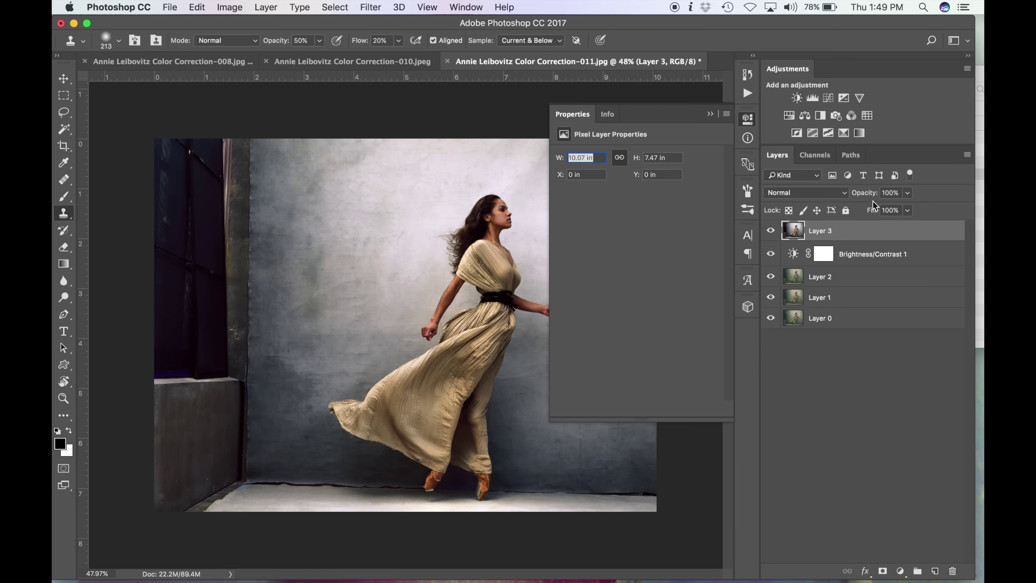
left_click_drag(869, 194, 843, 196)
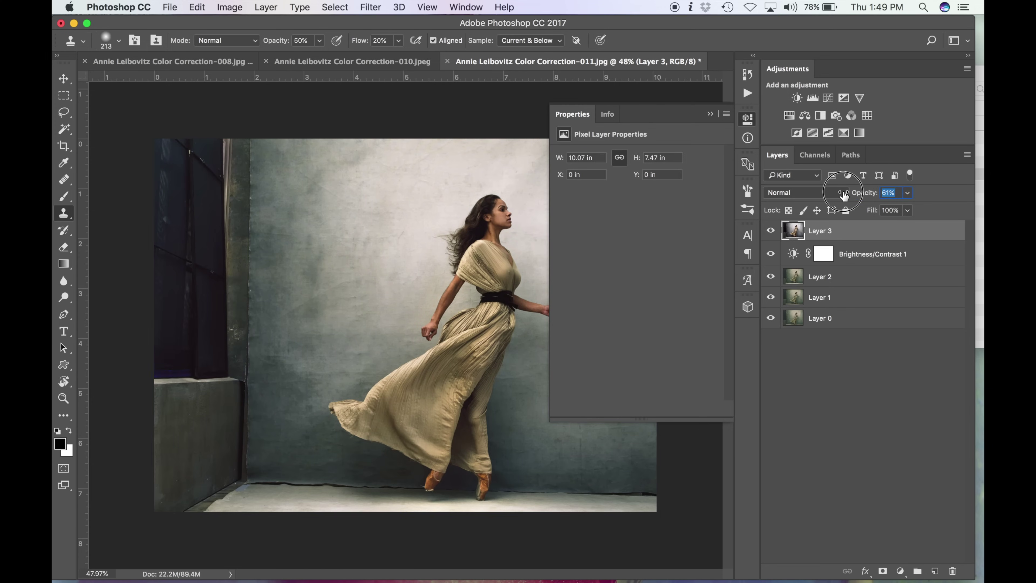
- Add a Brightness/Contrast adjustment layer above Layer 3 and compare the corrected image with Layer 2 shown alone
left_click(796, 98)
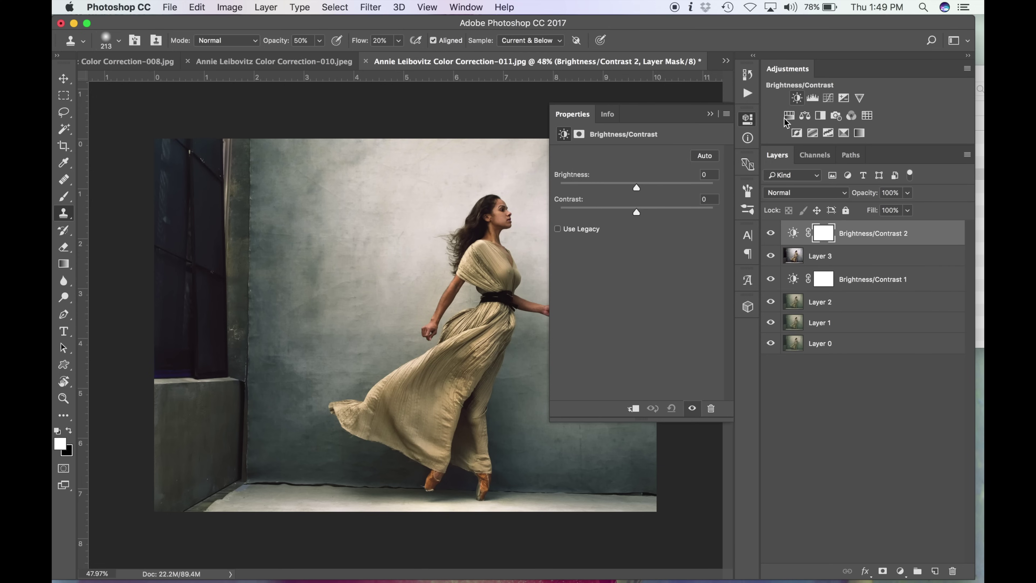
left_click(747, 120)
scroll(529, 217, "down", 3)
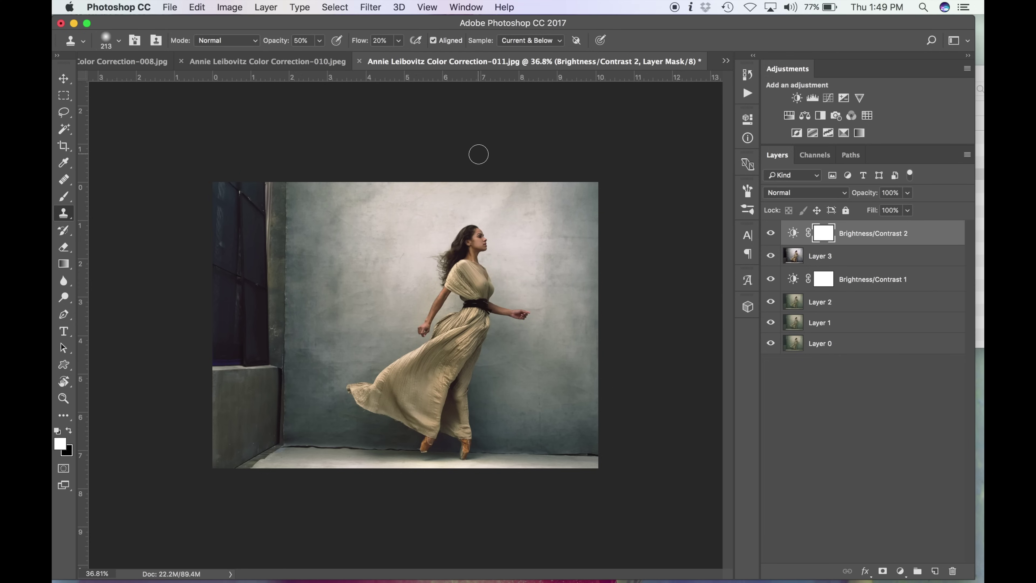
left_click(772, 303, "alt")
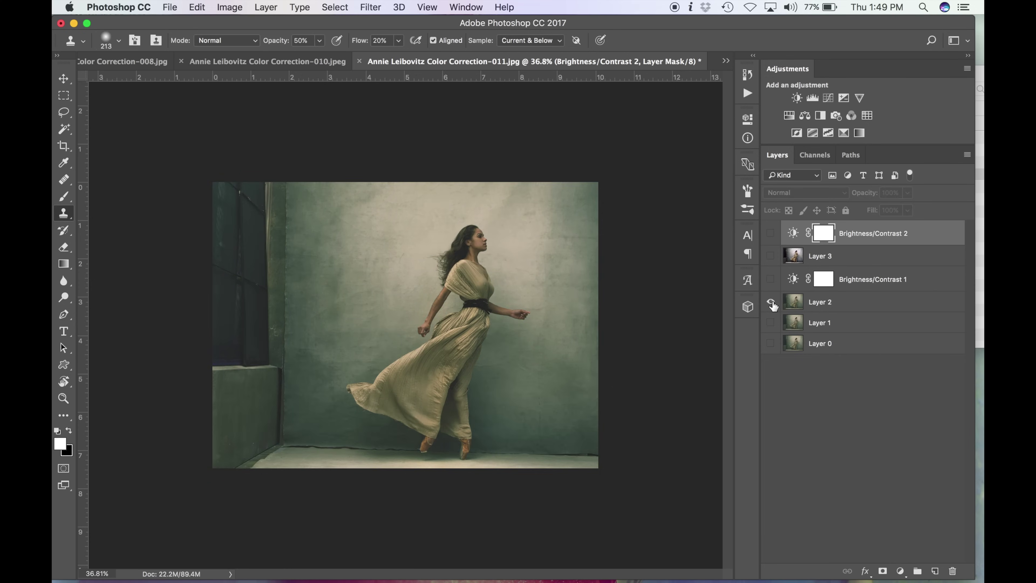
left_click(771, 302, "alt")
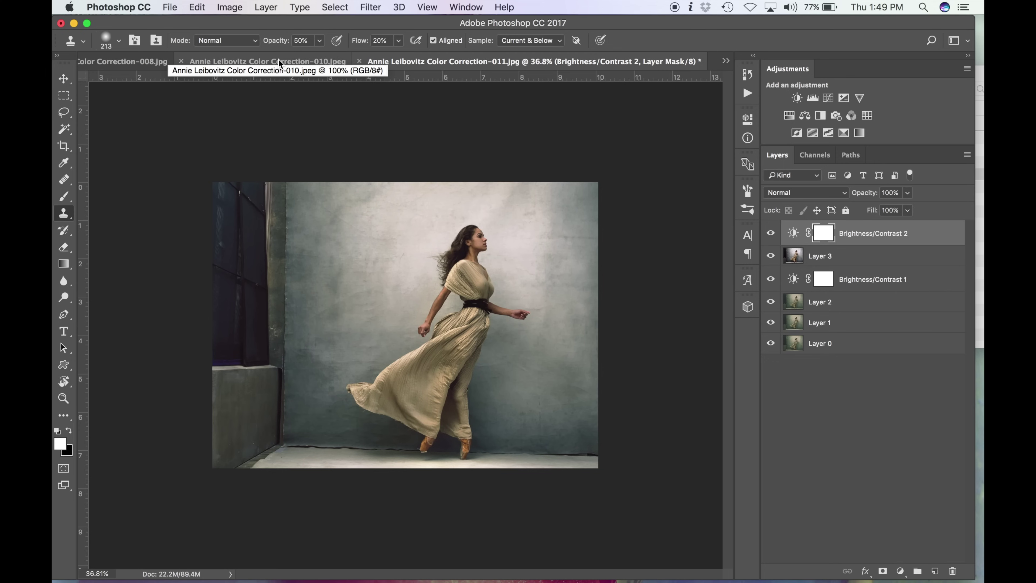
- In Annie Leibovitz Color Correction-008.jpg, apply Auto Color to a duplicate of the Background layer and set its opacity to 51%
key("alt+super+w")
left_click(473, 210)
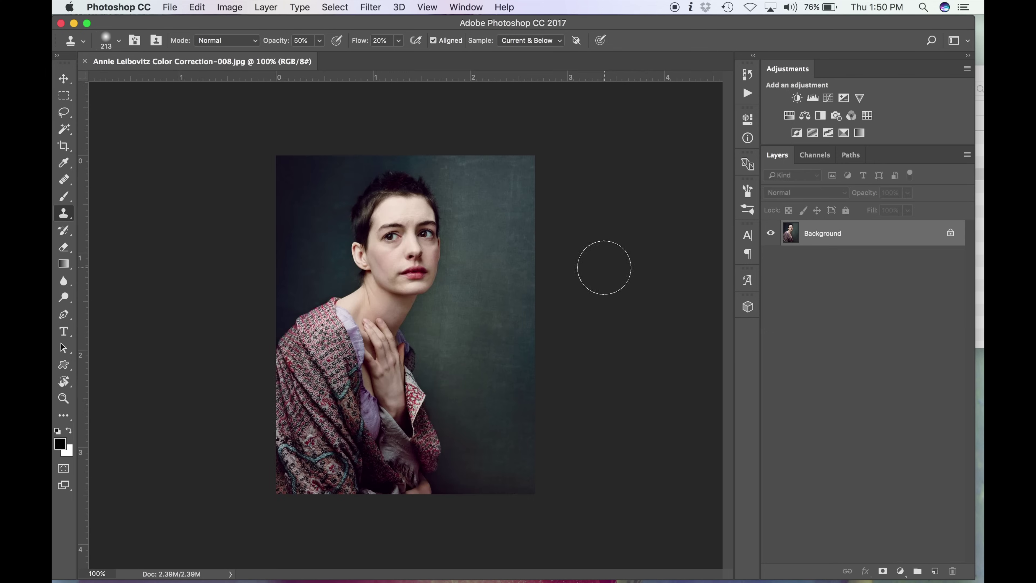
key("super+j")
key("shift+super+b")
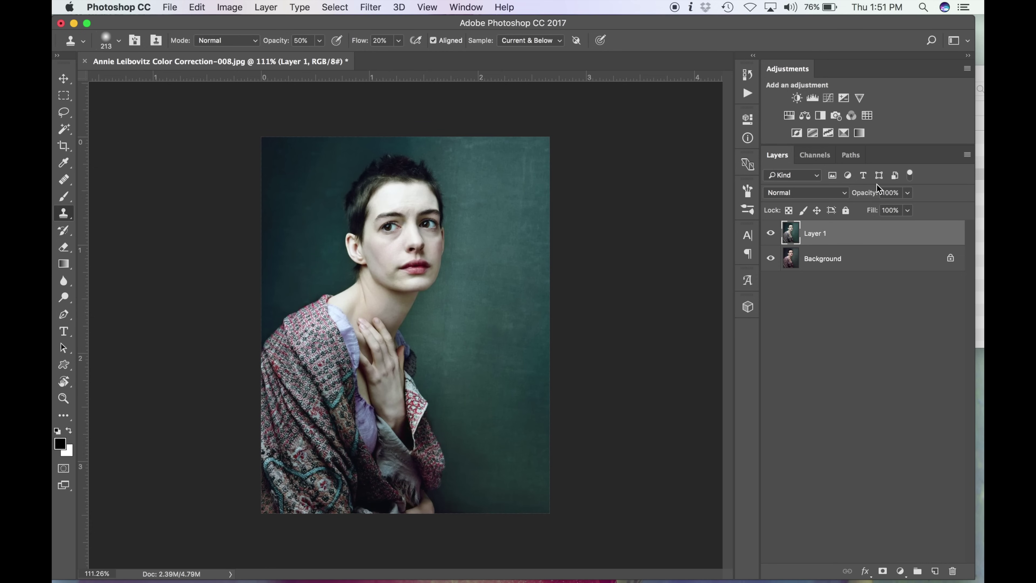
left_click_drag(873, 195, 836, 198)
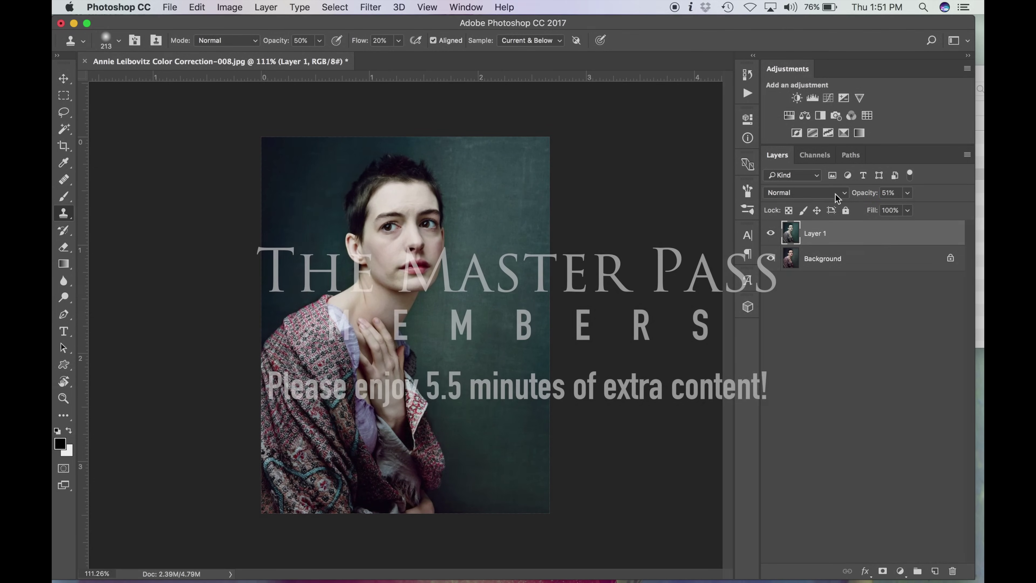